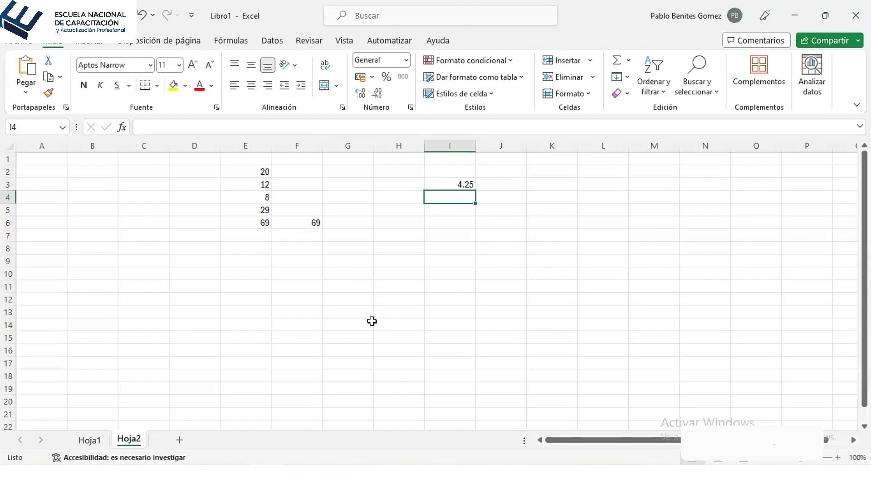
Select the empty cell G14, then cell C7 on the Hoja2 sheet.
click(371, 322)
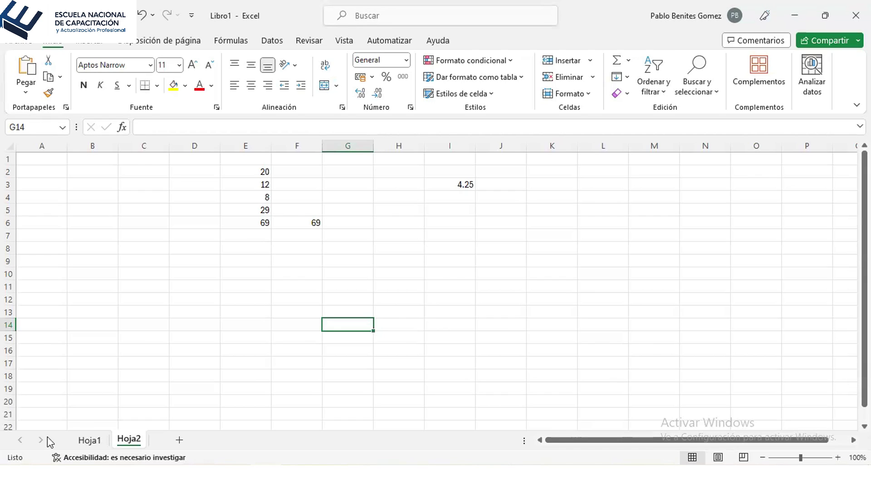
click(133, 234)
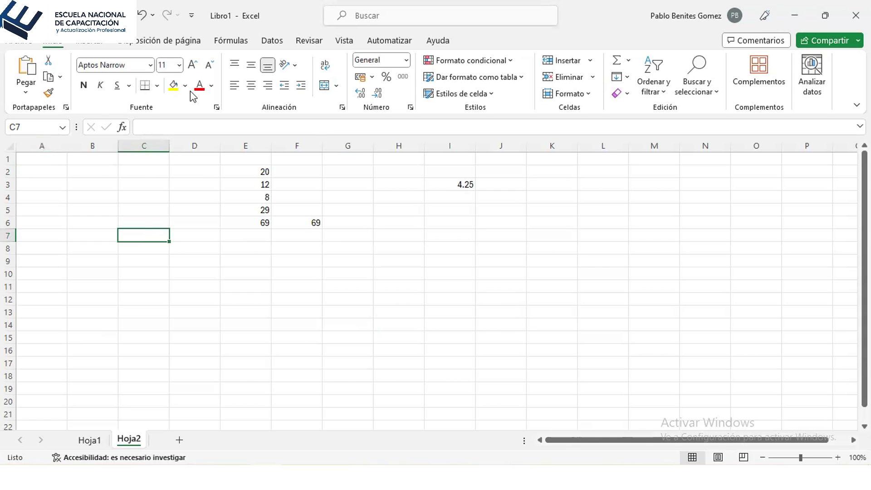
Restore down the Excel window to reveal the presentation, then maximize it again.
click(825, 16)
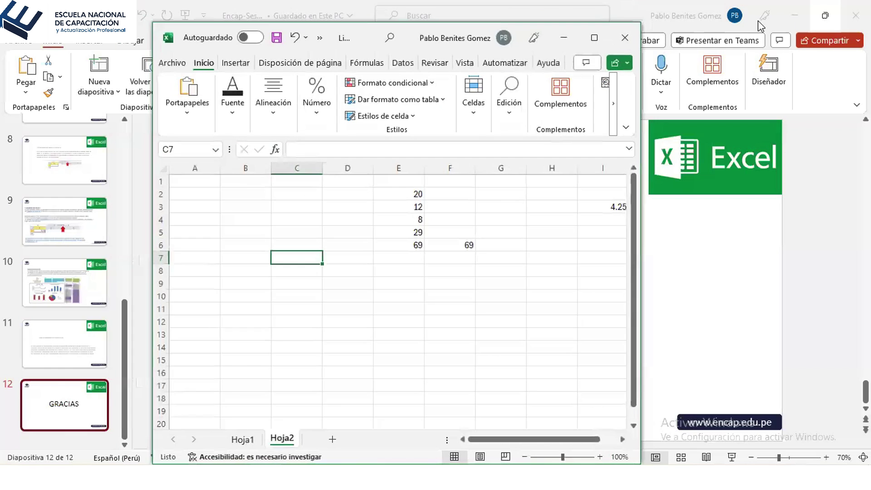
click(595, 38)
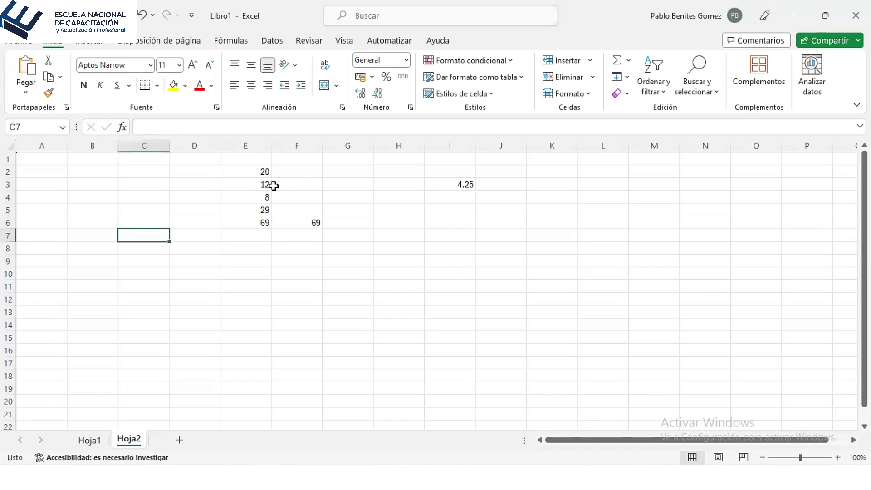
Apply the Abadi font to the values in E2:E6, then switch them to Arial.
mouse_move(263, 167)
mouse_down()
mouse_move(256, 231)
mouse_move(255, 221)
mouse_up()
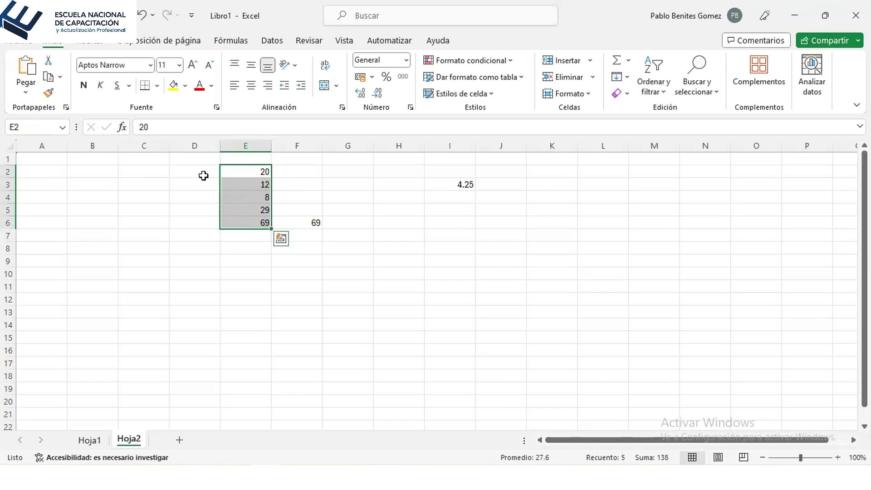
click(149, 65)
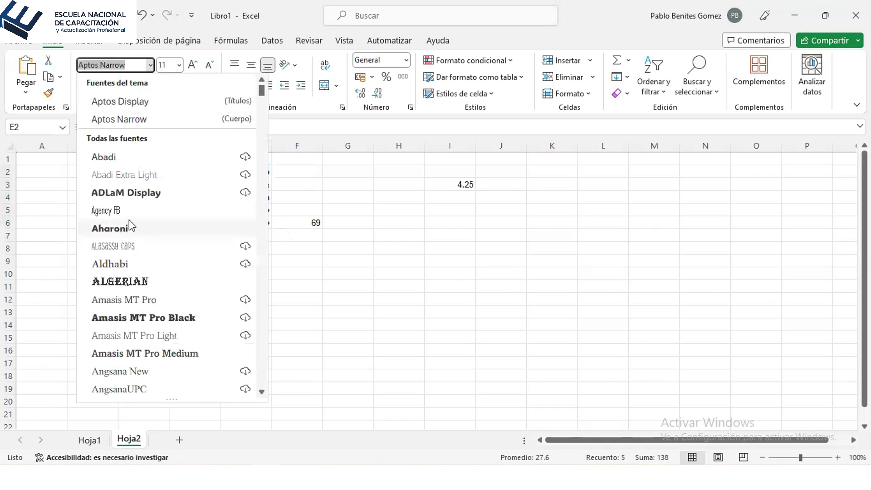
click(139, 157)
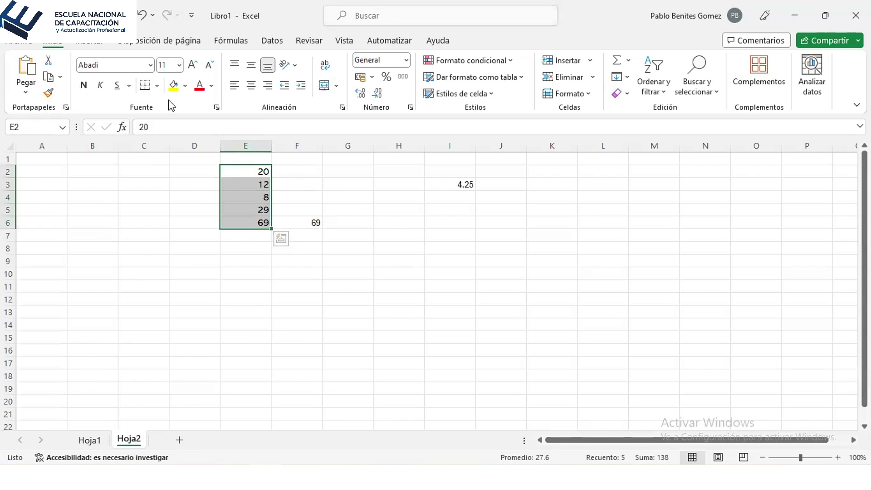
click(150, 65)
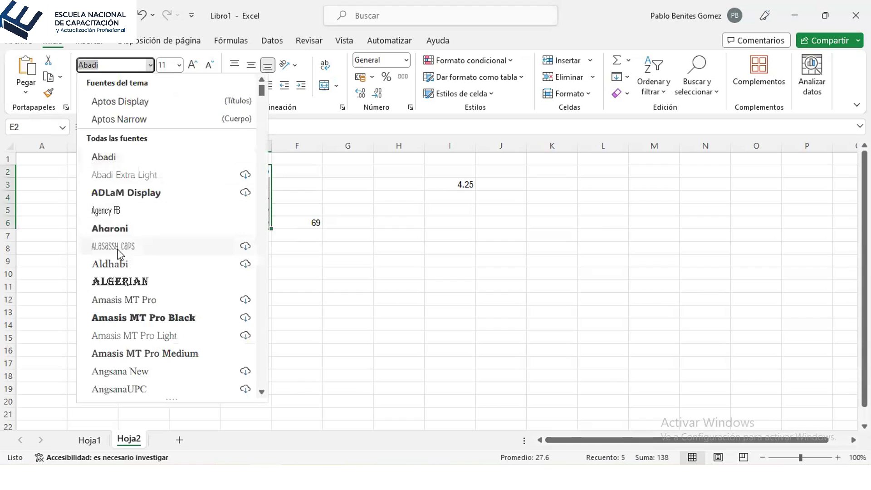
scroll(116, 254, down, 4)
scroll(116, 290, down, 1)
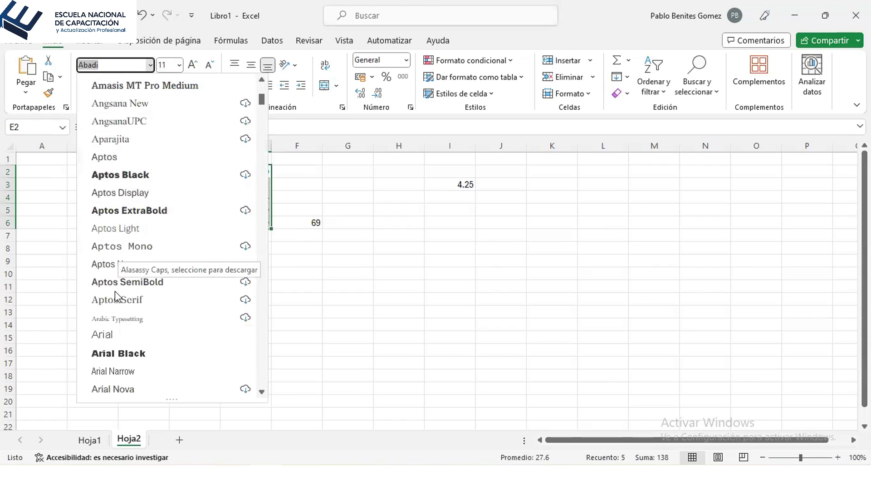
click(116, 335)
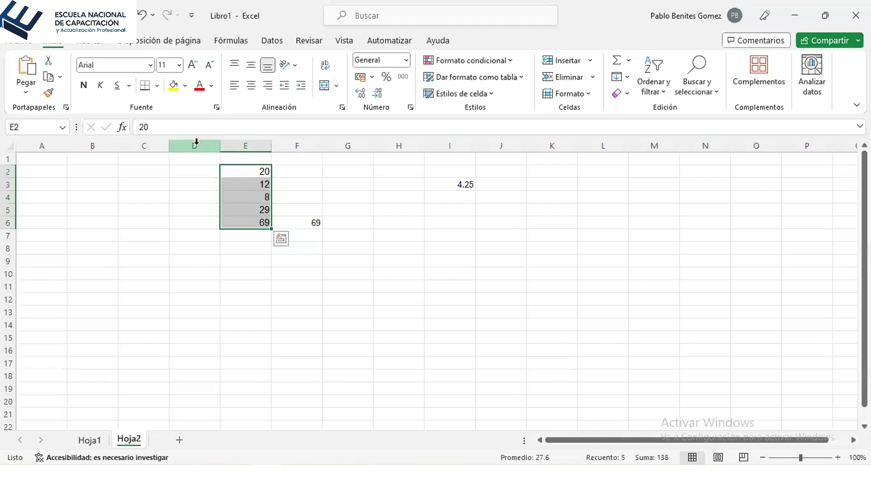
Make the values in E2:E6 18 pt with a yellow cell fill.
click(180, 65)
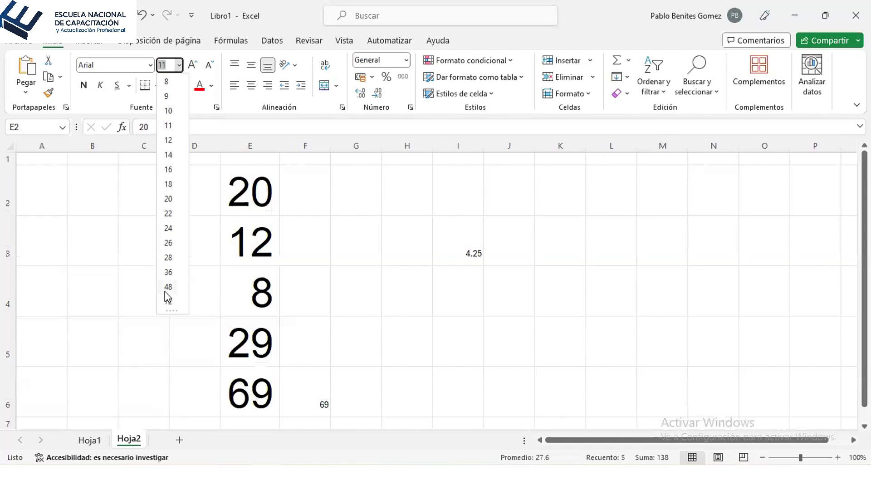
click(167, 184)
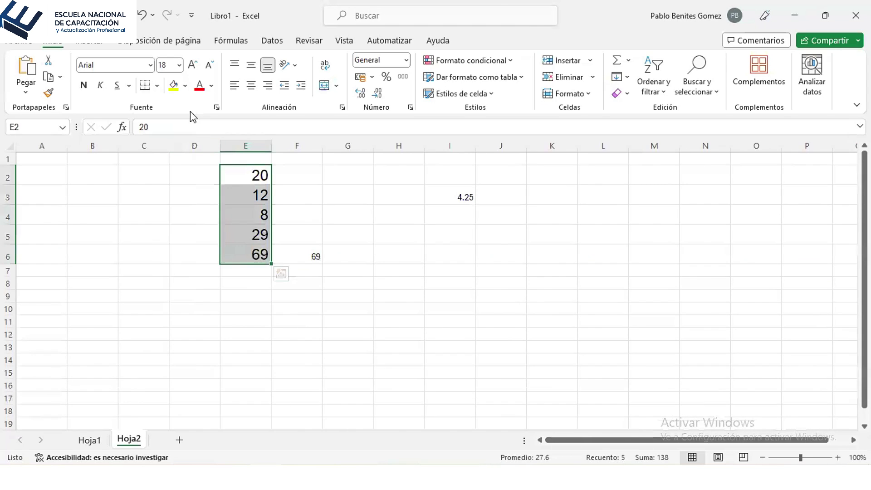
click(186, 86)
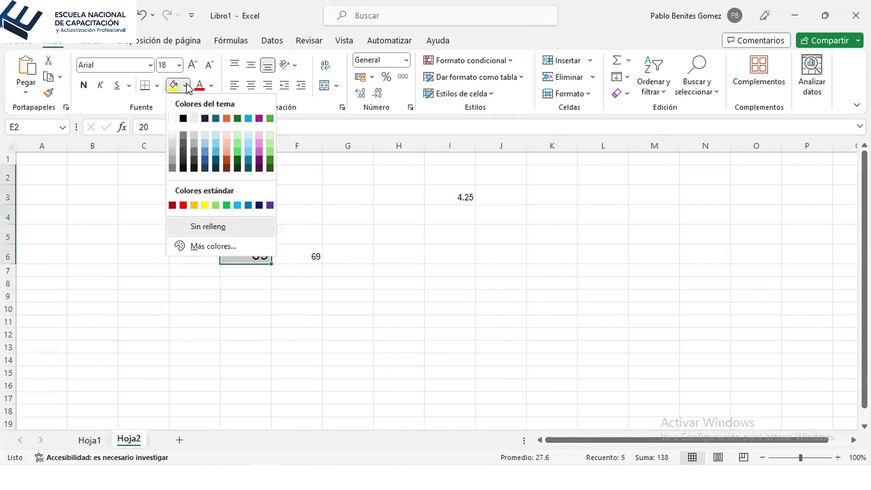
click(205, 205)
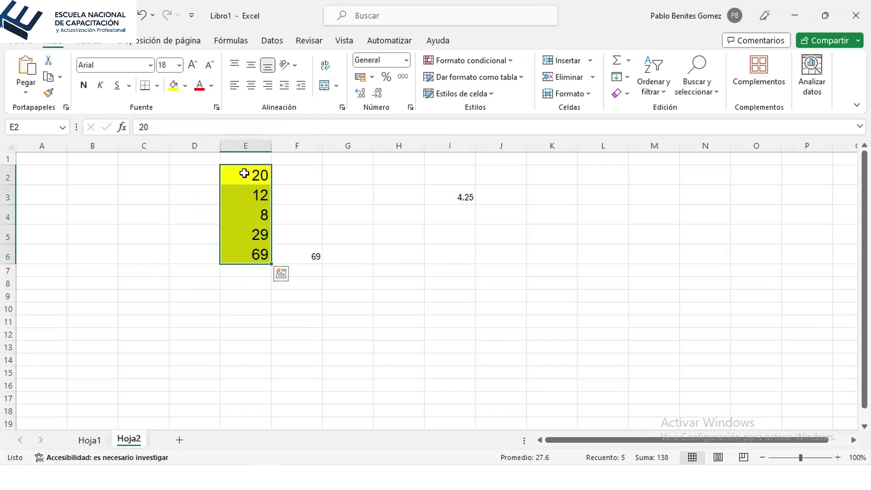
Recolour cell E3 with a light blue fill and E4 with a pink fill.
click(233, 193)
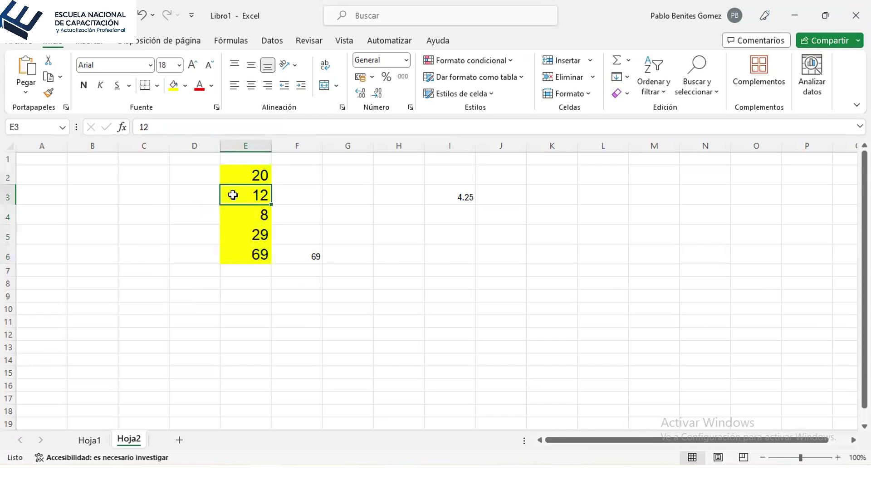
click(189, 87)
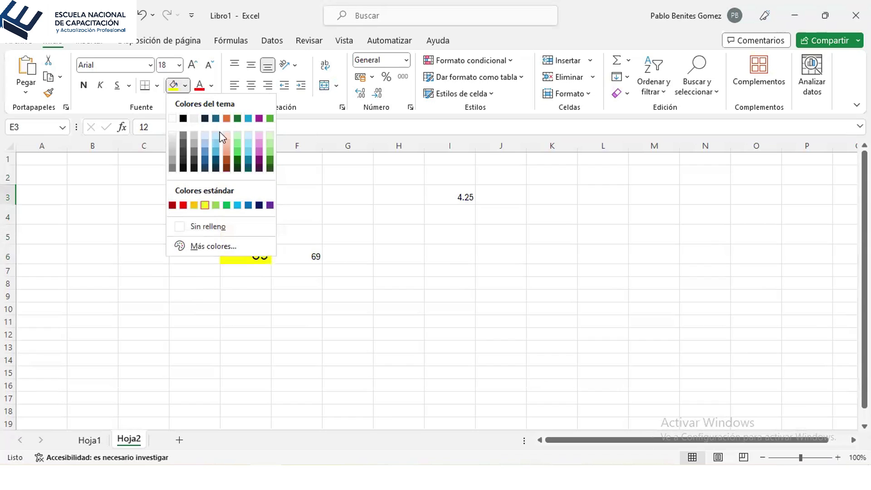
click(250, 152)
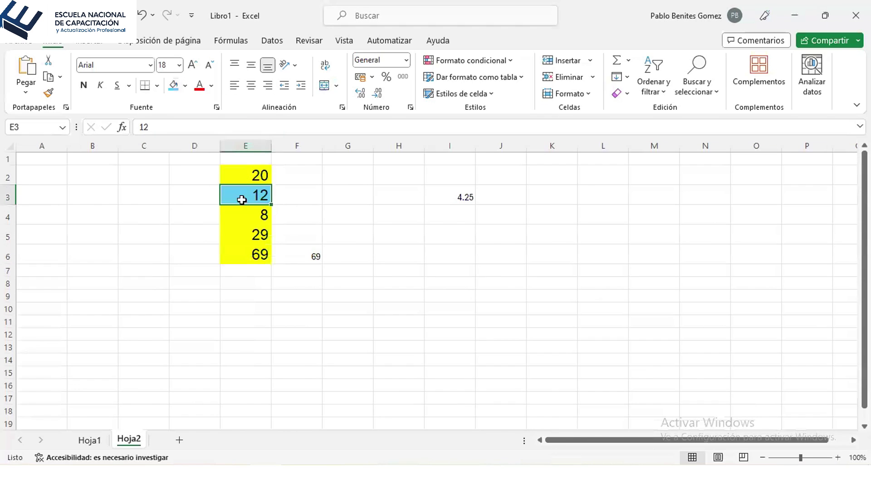
click(241, 218)
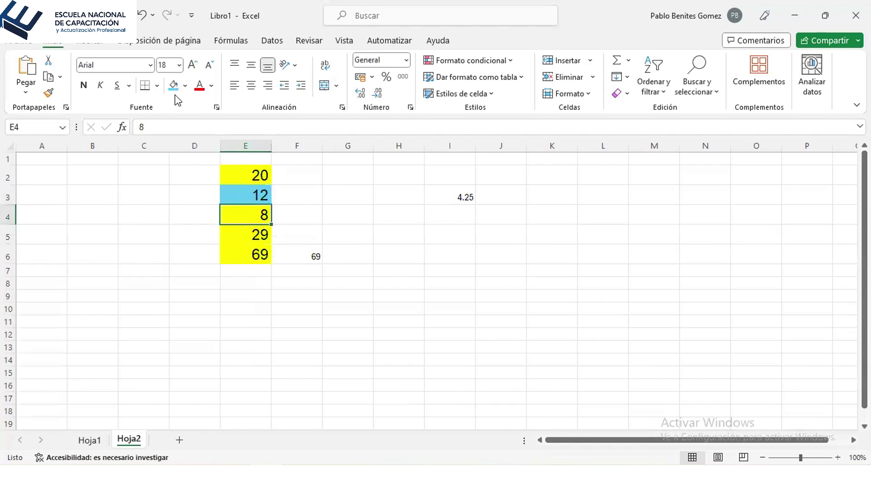
click(185, 86)
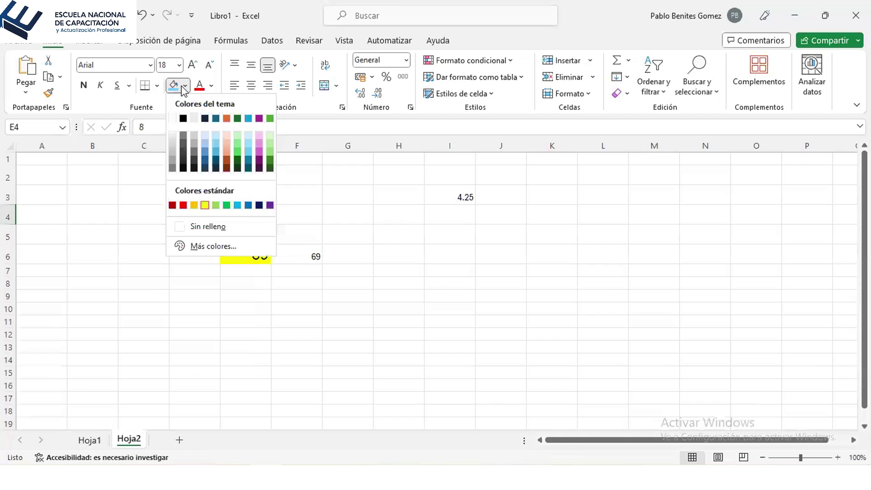
click(258, 145)
click(307, 193)
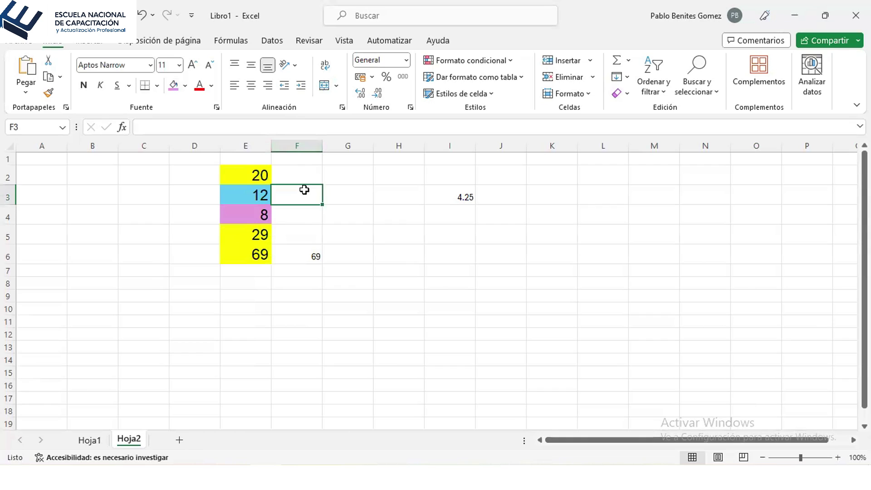
Make the 20 in E2 bold, trying and removing italic and underline.
click(239, 179)
click(83, 86)
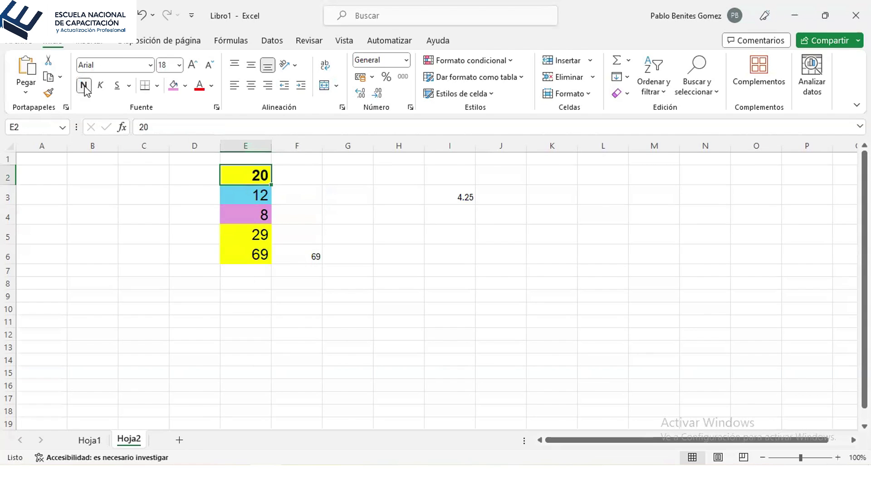
click(101, 86)
click(101, 85)
click(117, 88)
click(117, 89)
click(324, 193)
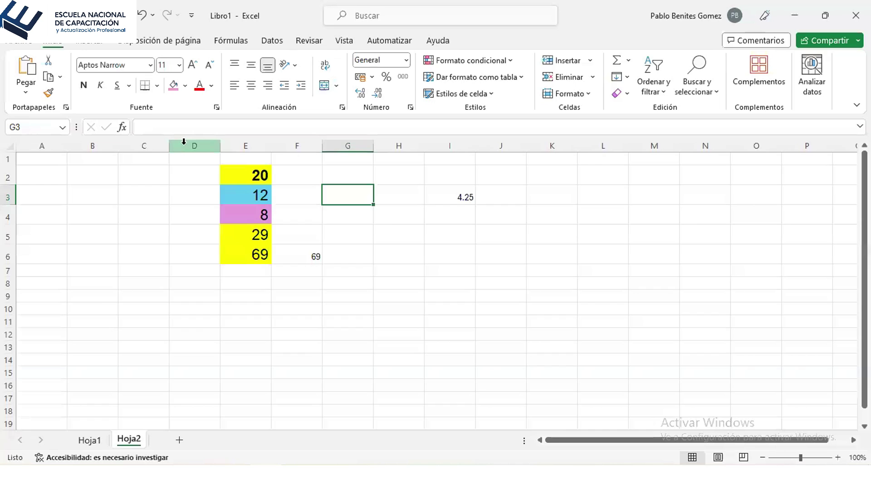
Insert two blank columns at column D, before the data.
click(184, 142)
right_click(184, 142)
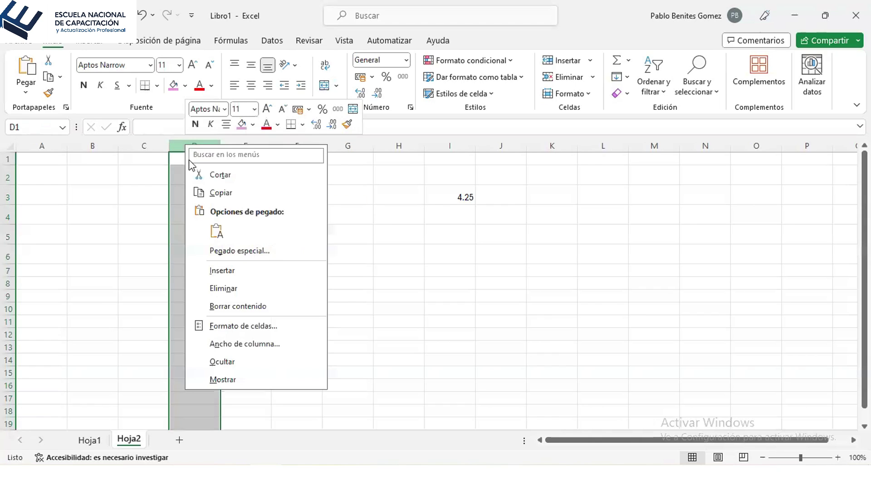
click(222, 271)
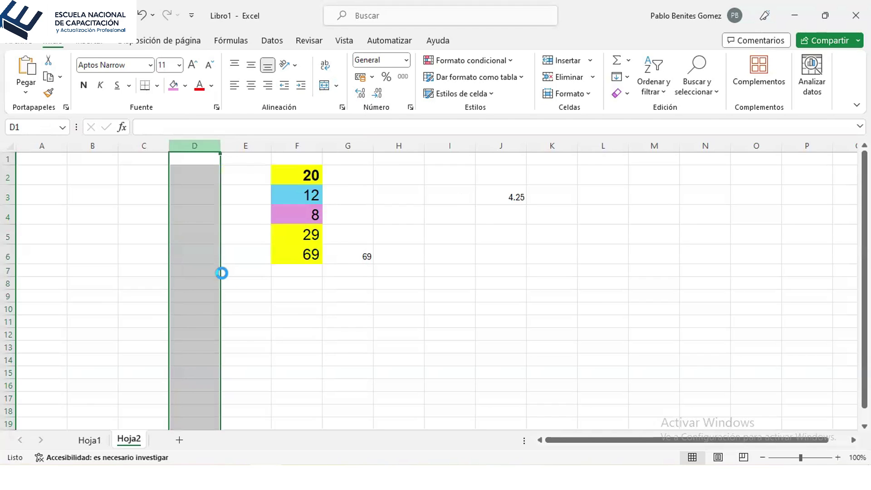
right_click(209, 146)
click(236, 271)
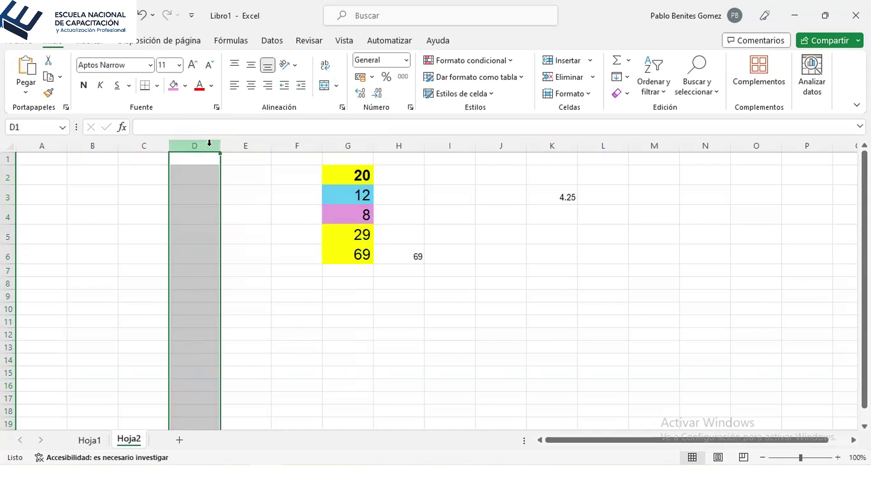
Insert a blank row above row 5, then open the File start page from cell E3.
click(9, 239)
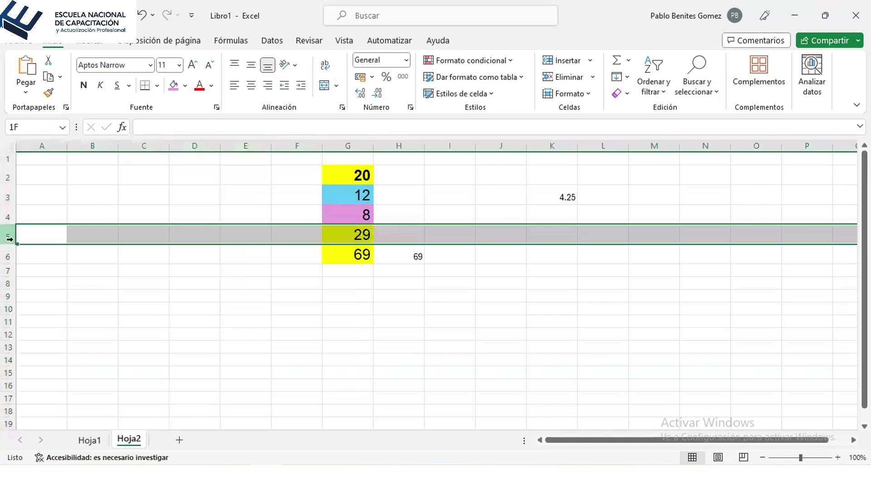
right_click(9, 238)
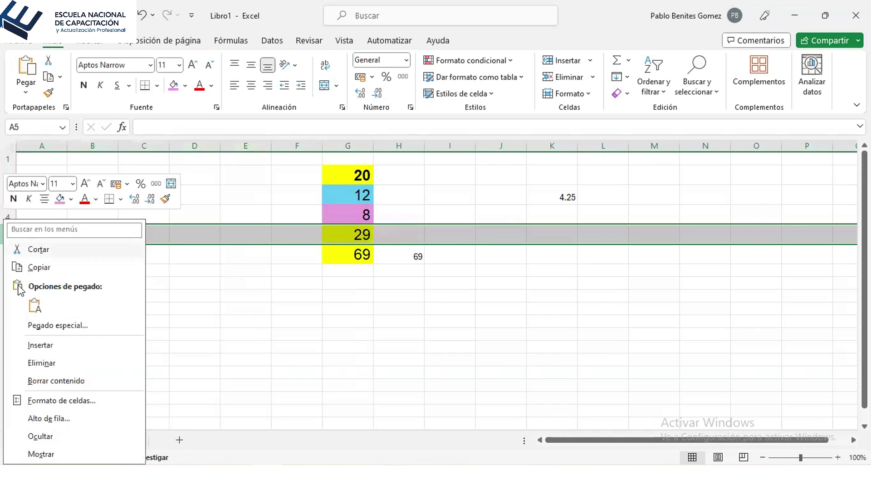
click(28, 349)
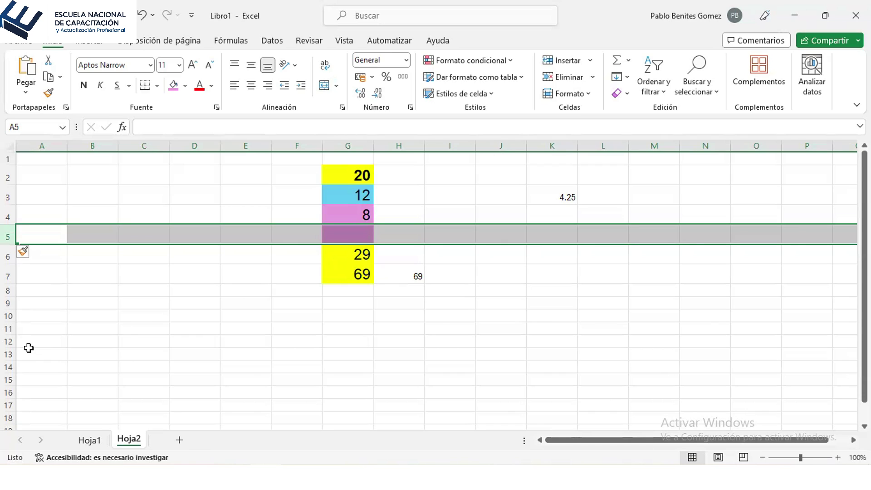
click(221, 198)
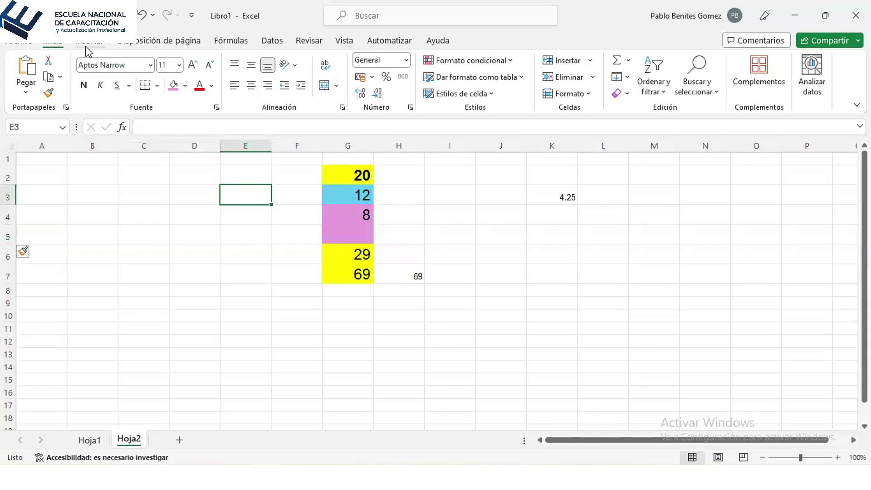
click(17, 44)
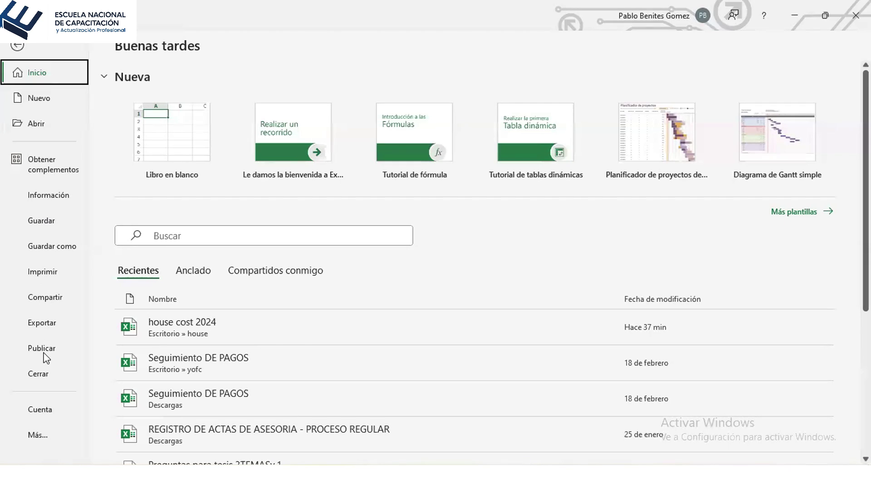
Leave the File page for the Hoja2 sheet and show the Insertar commands.
click(18, 46)
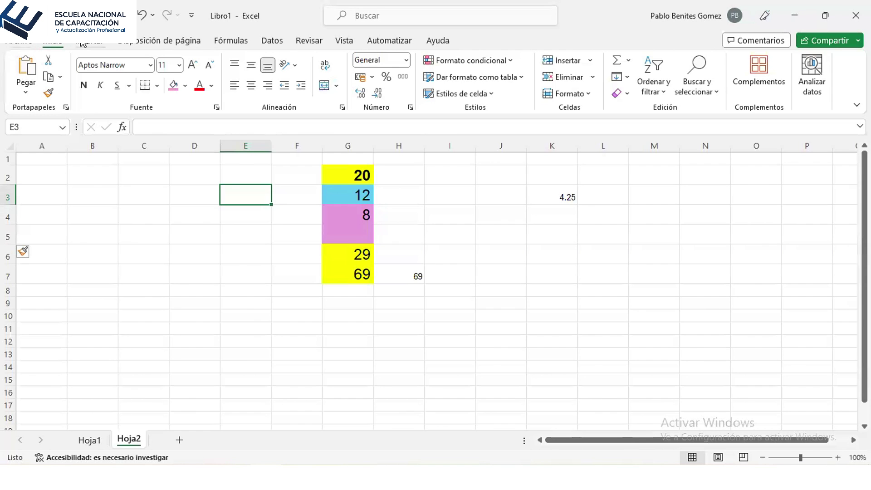
click(83, 42)
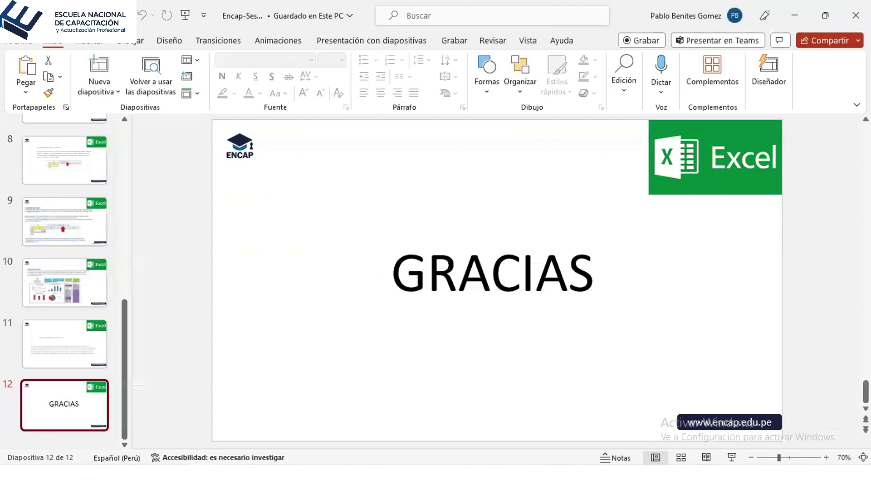
Show the Gráficos en Excel slide, then minimize PowerPoint to return to Excel.
click(86, 276)
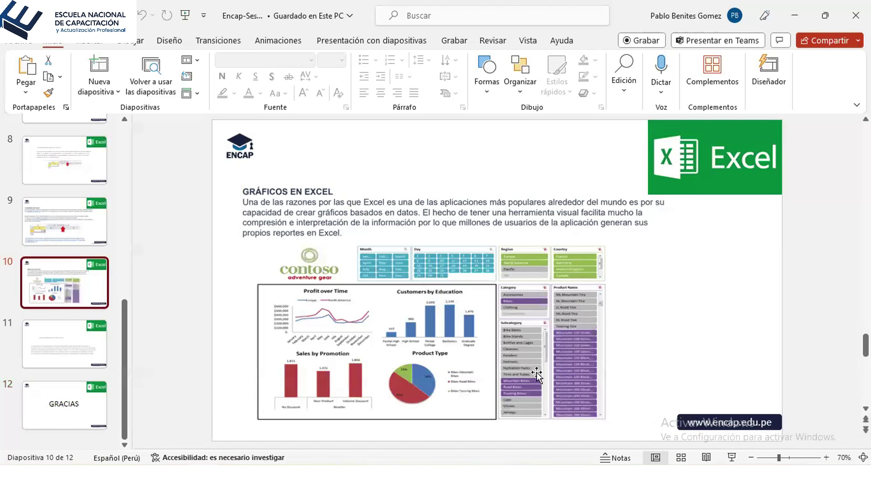
click(793, 17)
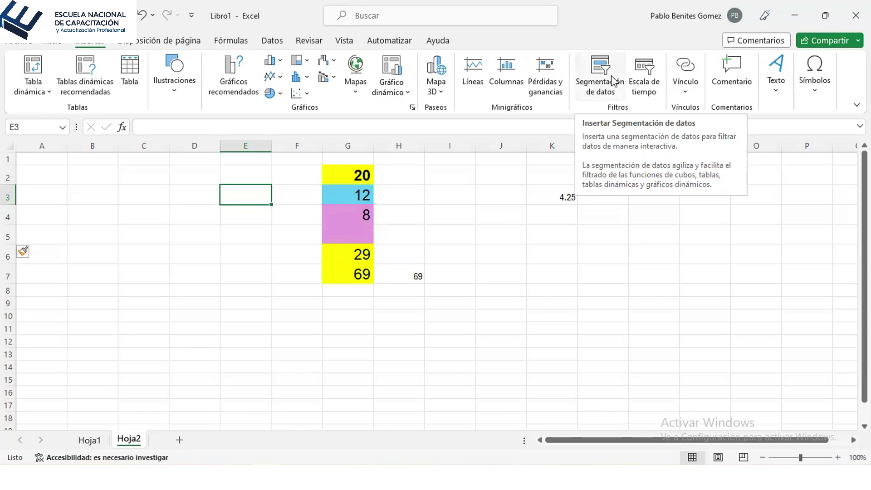
Glance at Disposición de página, then launch Insertar función from Fórmulas for cell E3.
click(170, 40)
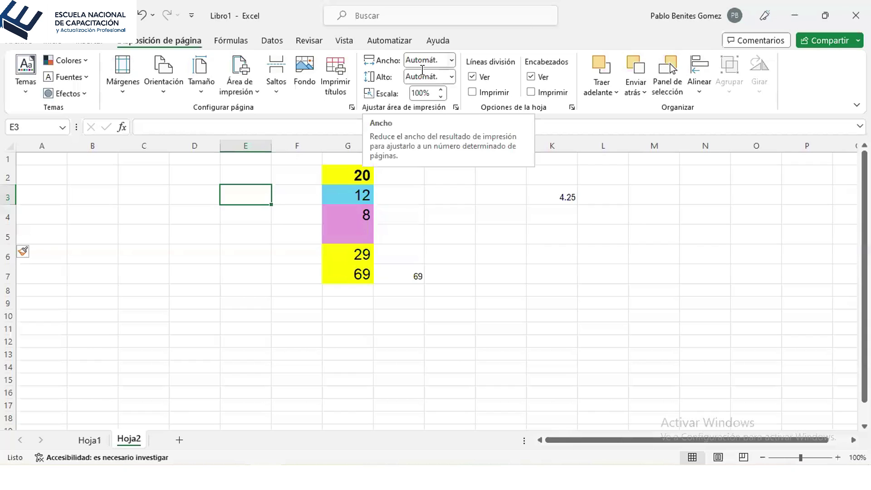
click(235, 46)
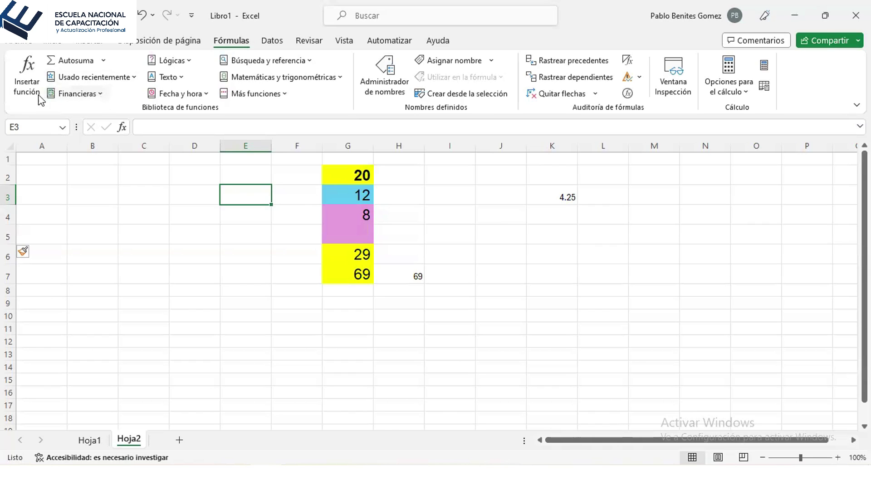
click(21, 83)
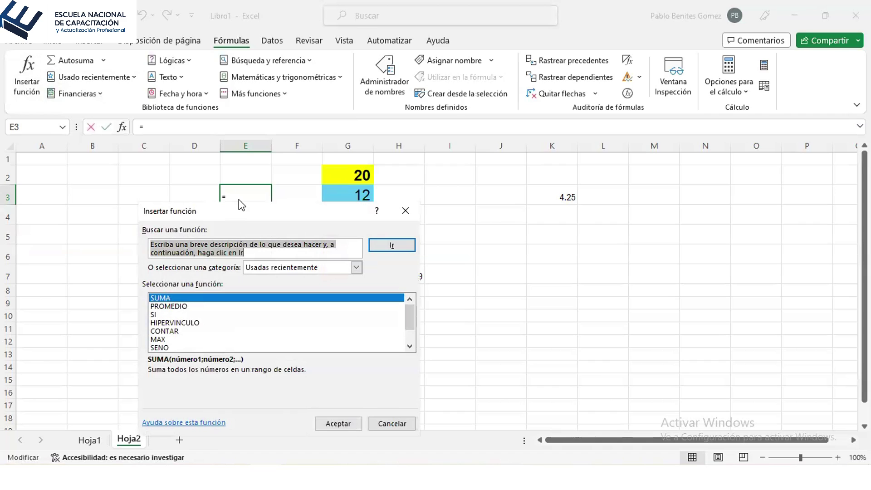
Drag the Insertar función dialog aside, then close it without inserting a function.
drag(241, 206, 387, 60)
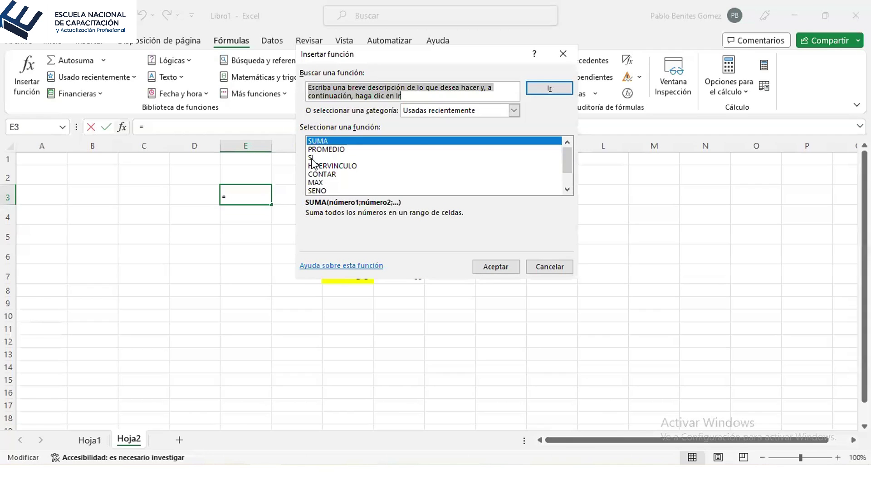
click(563, 54)
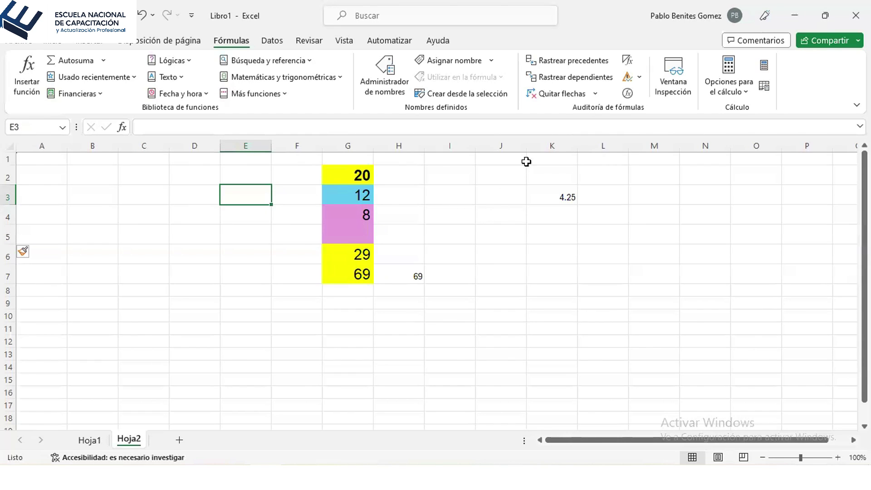
Browse Datos with its Obtener datos list, then Revisar, Vista, Automatizar, Ayuda, ending on Inicio.
click(267, 44)
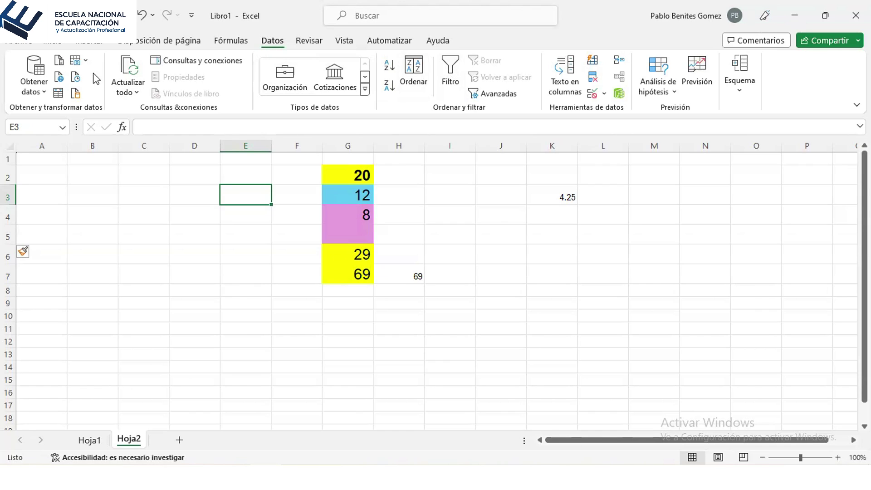
click(41, 93)
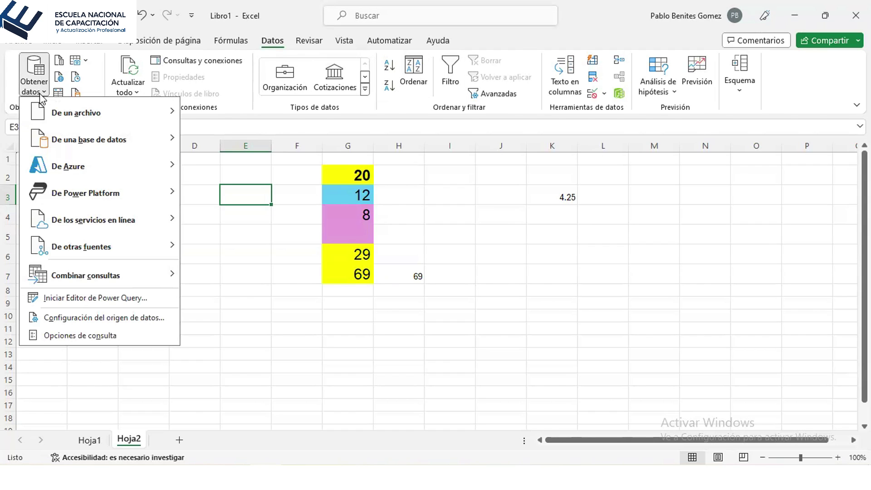
click(40, 94)
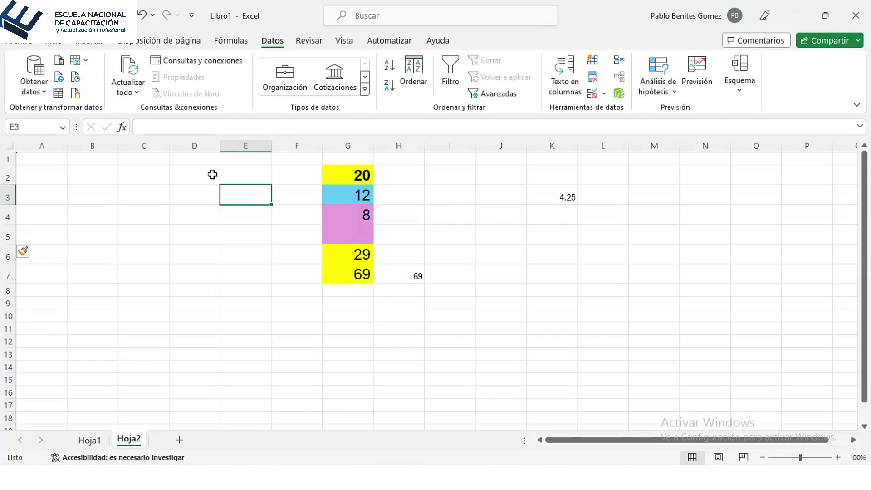
click(297, 42)
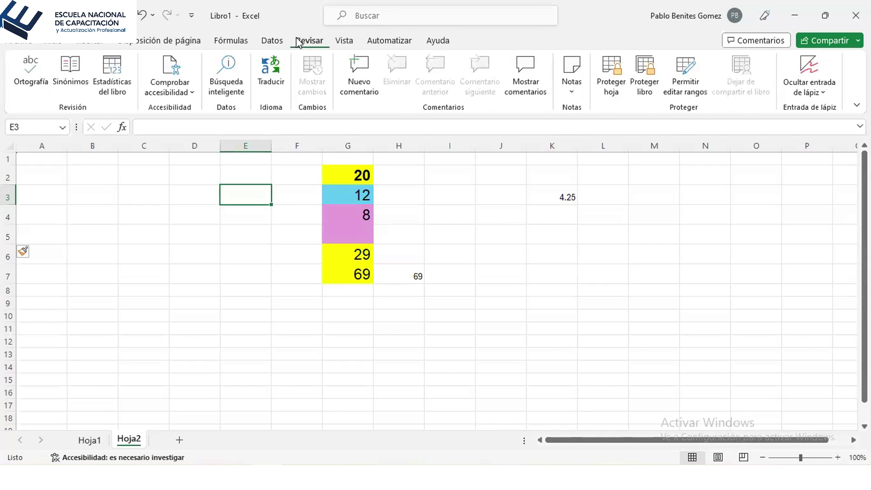
click(344, 41)
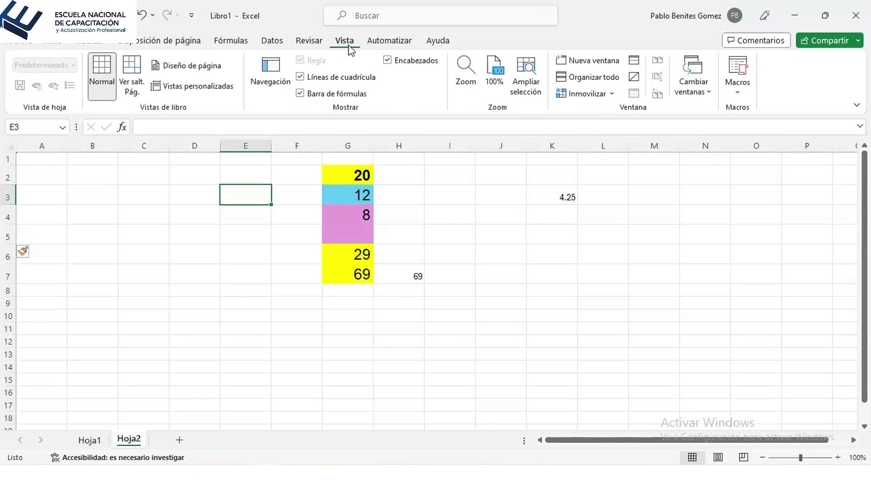
click(381, 41)
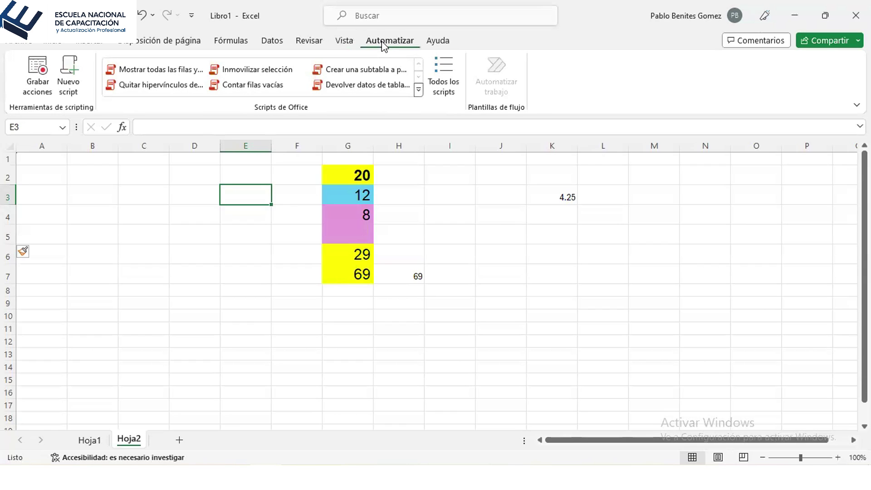
click(423, 42)
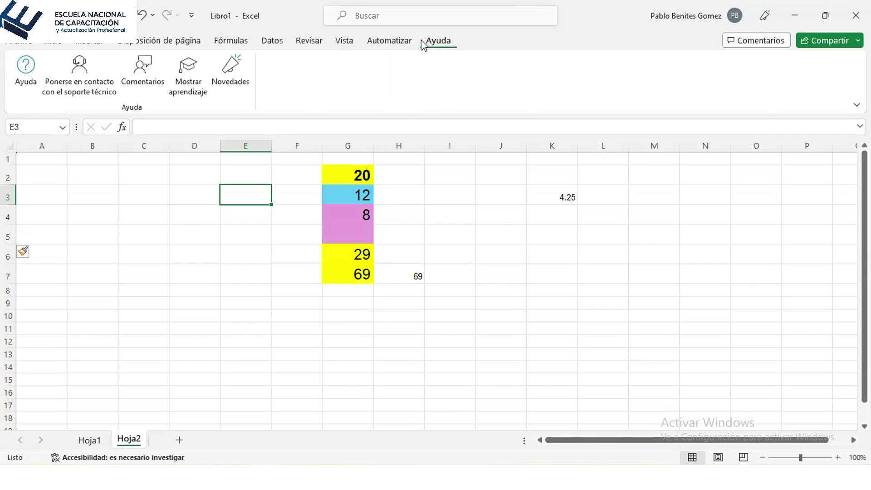
click(389, 40)
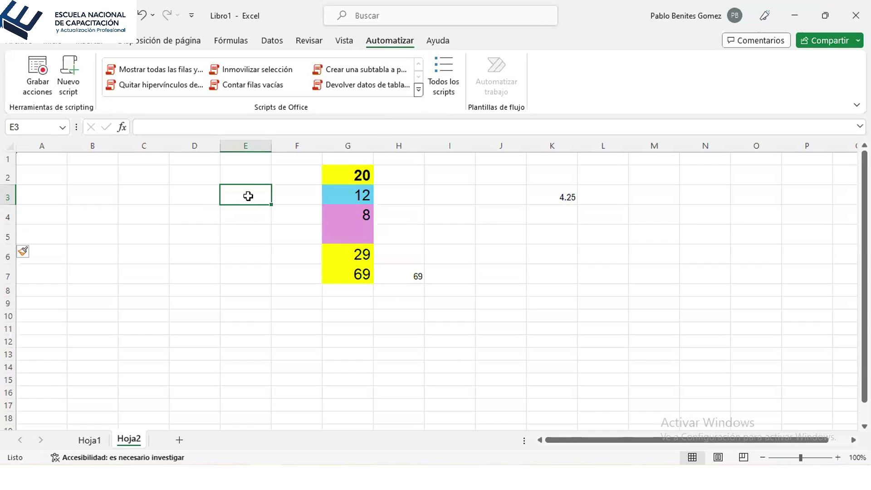
click(52, 41)
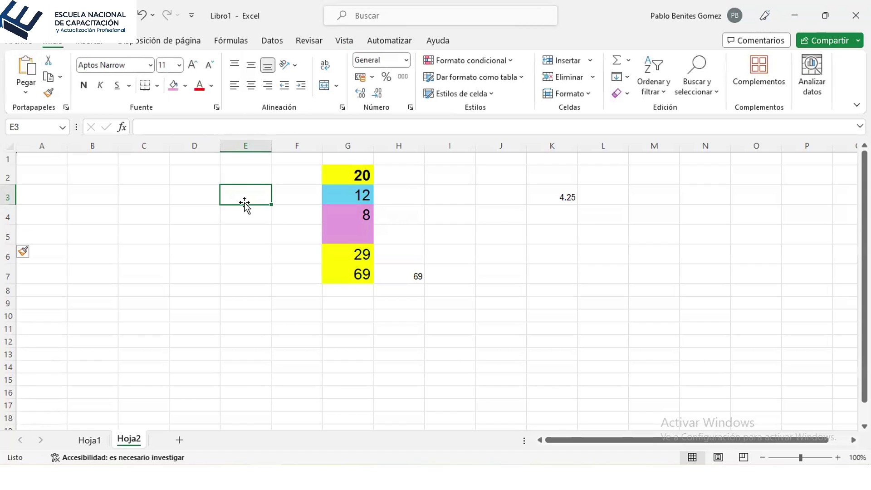
Enter three first names down column E into E3, E4 and E5.
text(pablo)
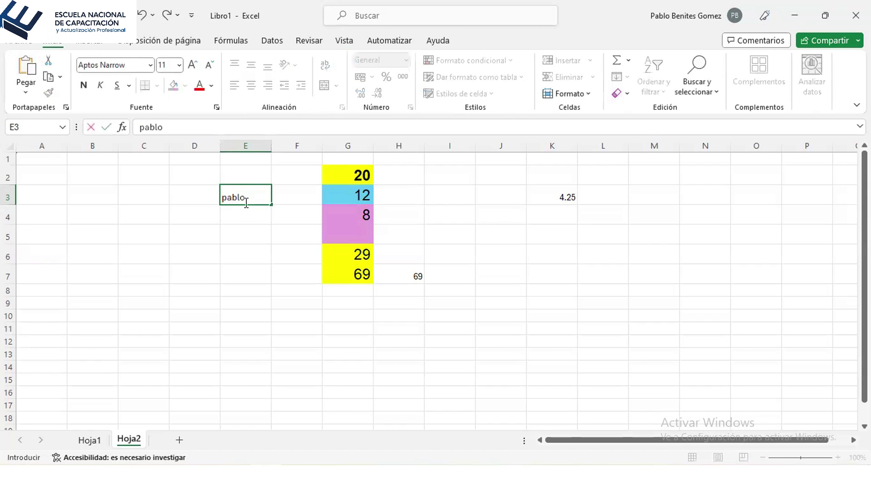
key(Return)
text(jose)
key(Return)
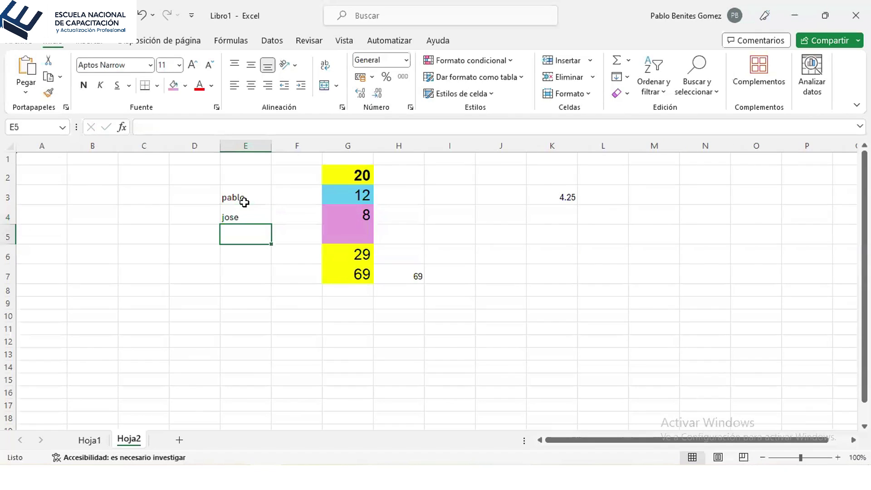
text(mari)
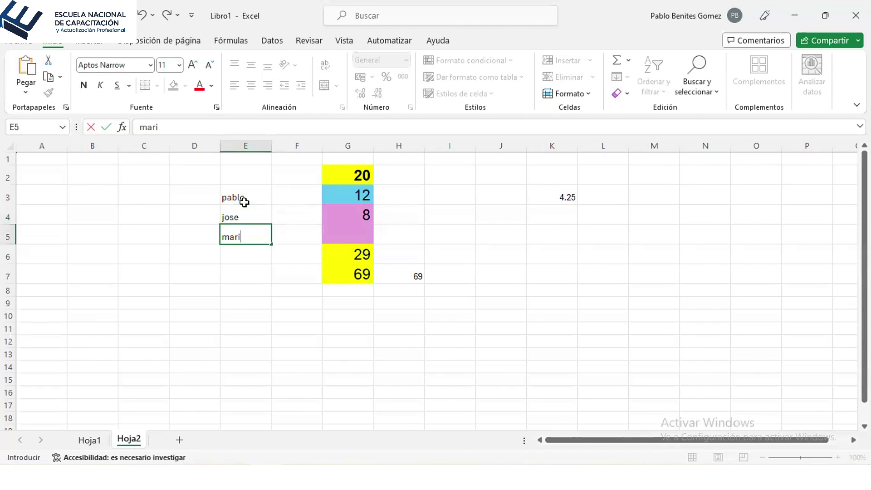
text(a)
key(Return)
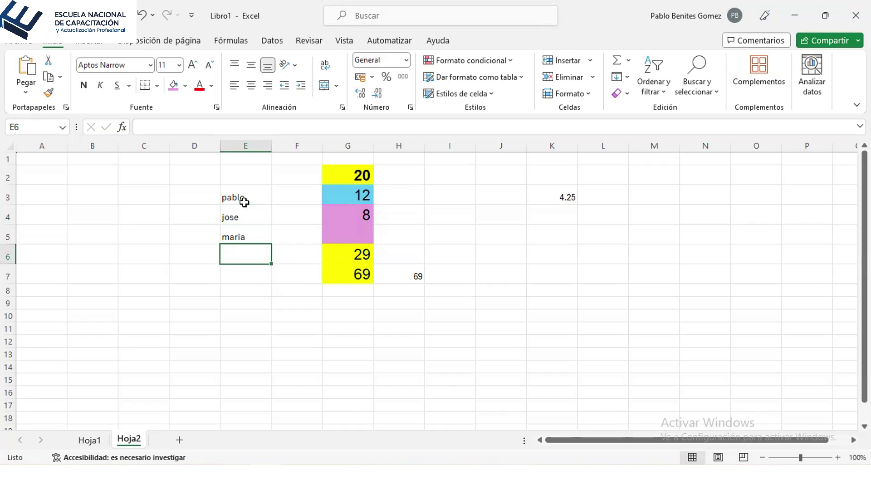
Format the names in E3:E5 as Abadi, size 22, bold, with a pink fill.
drag(245, 199, 249, 235)
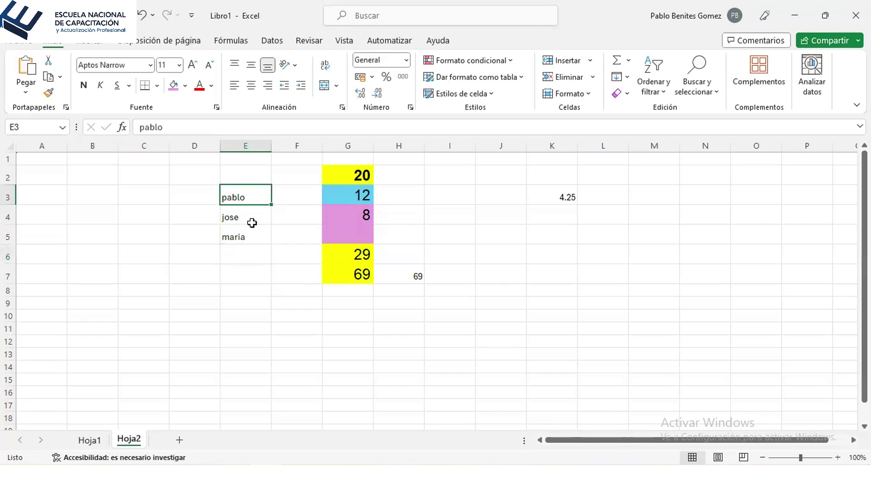
click(151, 65)
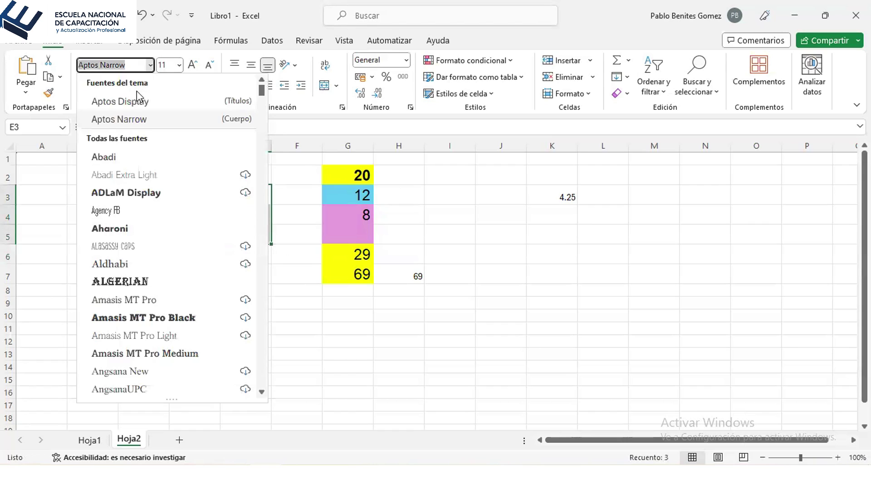
click(130, 157)
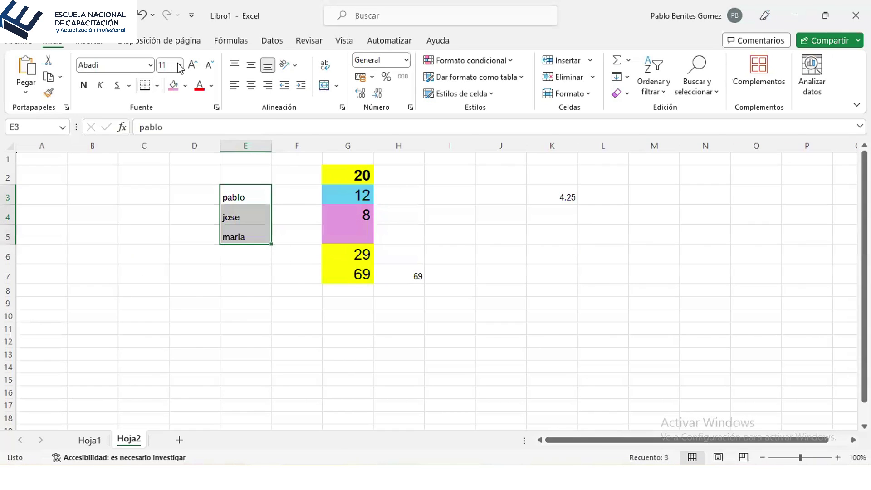
click(180, 65)
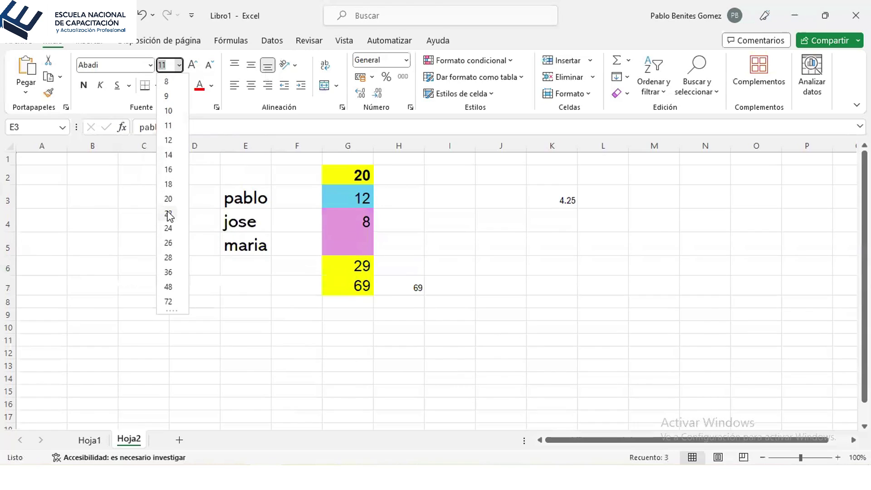
click(167, 210)
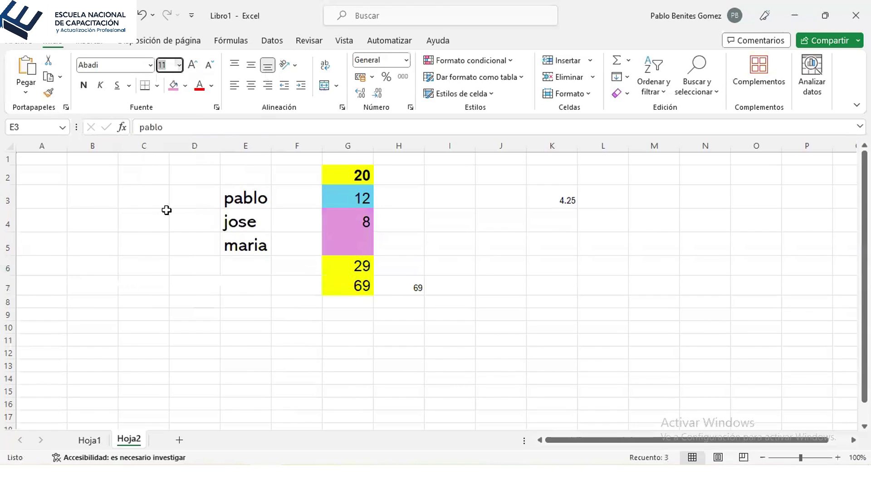
click(177, 86)
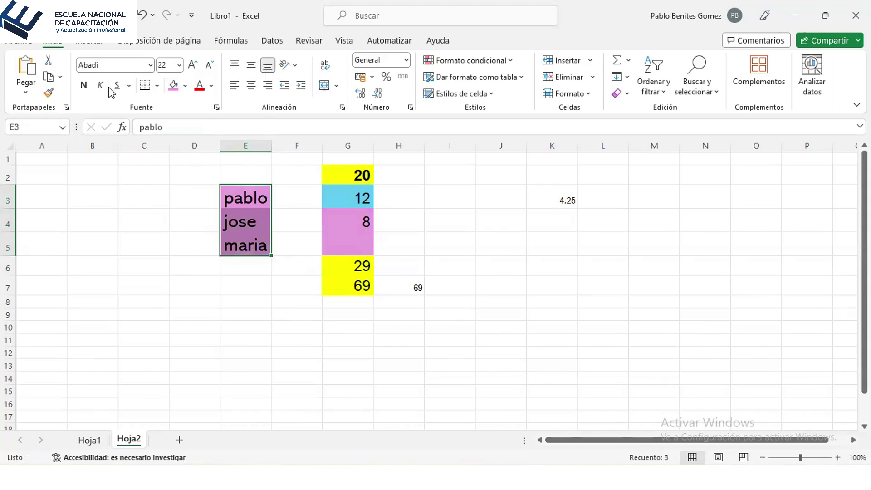
click(84, 86)
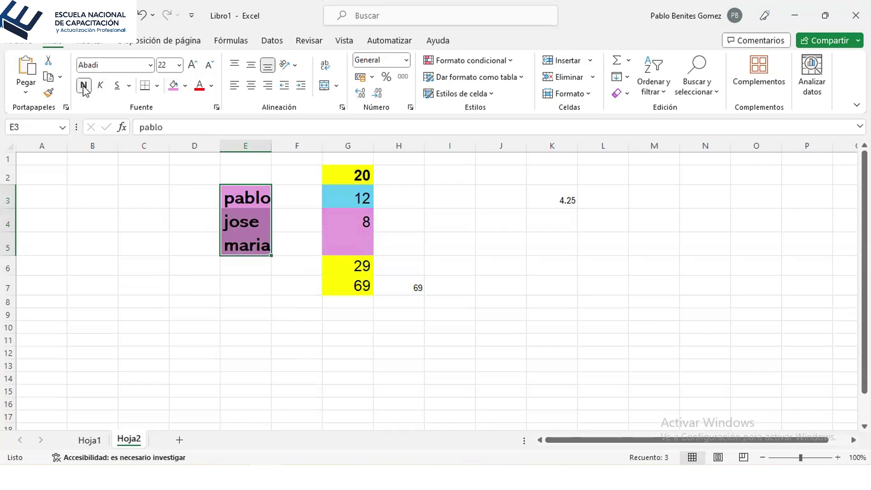
click(201, 188)
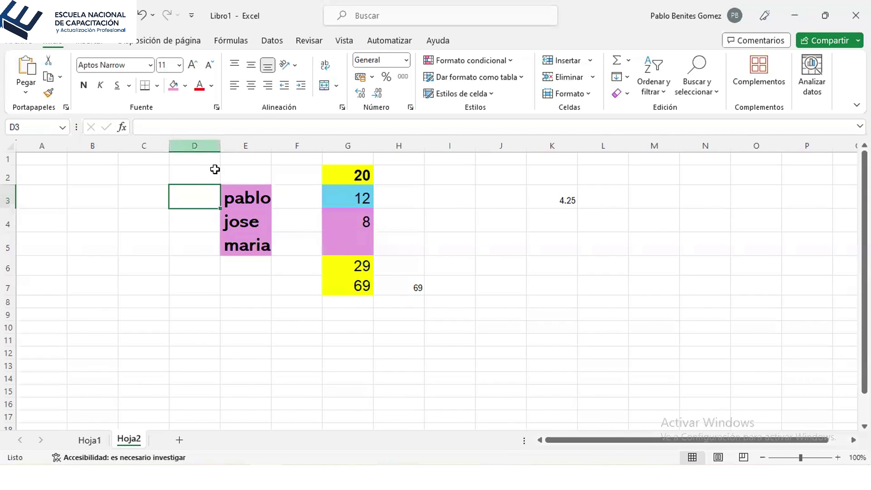
Give E3:E5 all borders (Todos los bordes) and widen column E.
drag(234, 194, 234, 245)
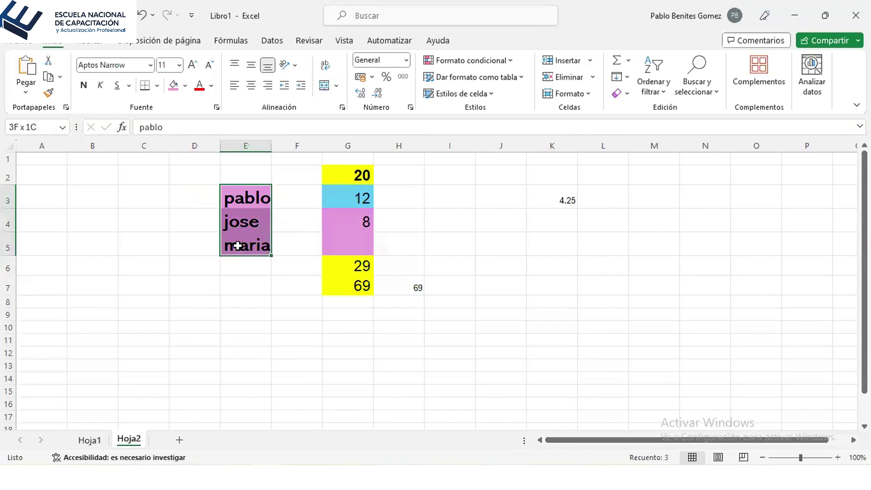
click(157, 86)
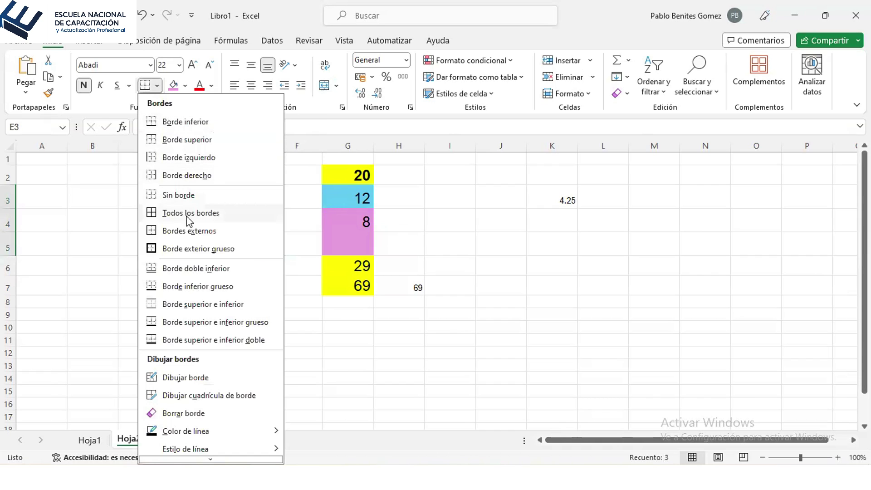
click(187, 215)
click(186, 214)
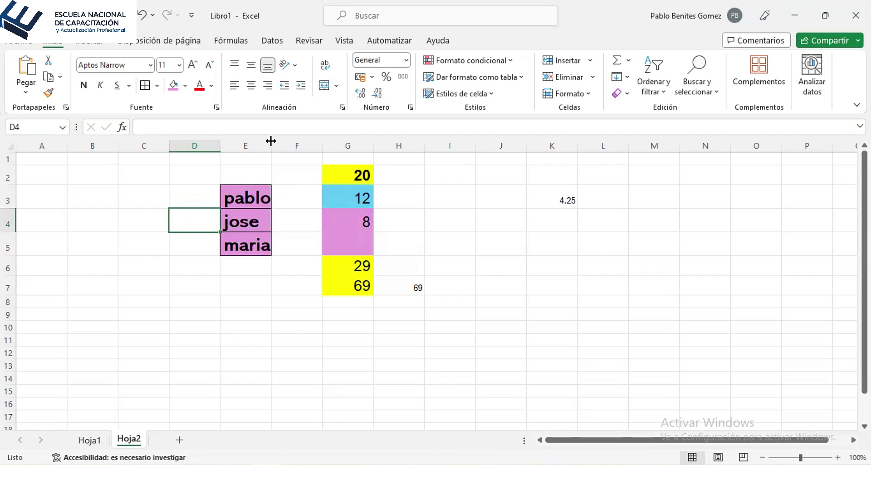
drag(270, 141, 341, 142)
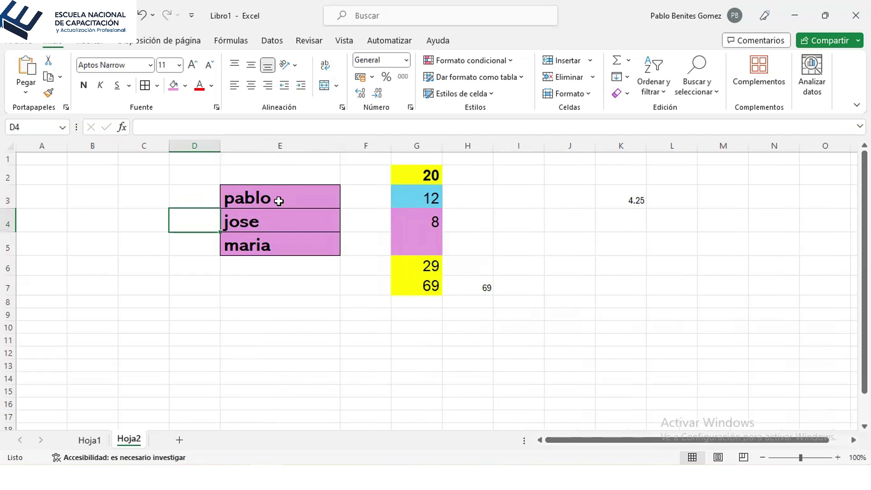
Try right and center alignment on E3:E5, leaving the names left-aligned.
drag(279, 201, 272, 240)
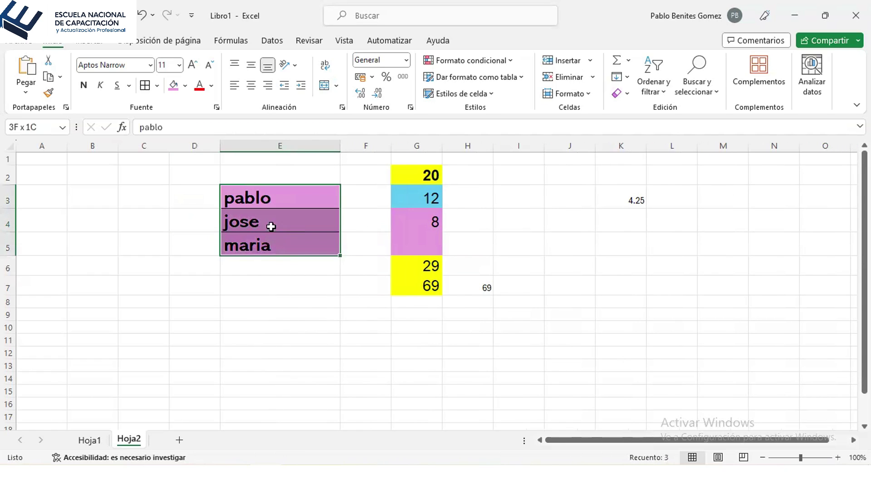
click(266, 89)
click(251, 88)
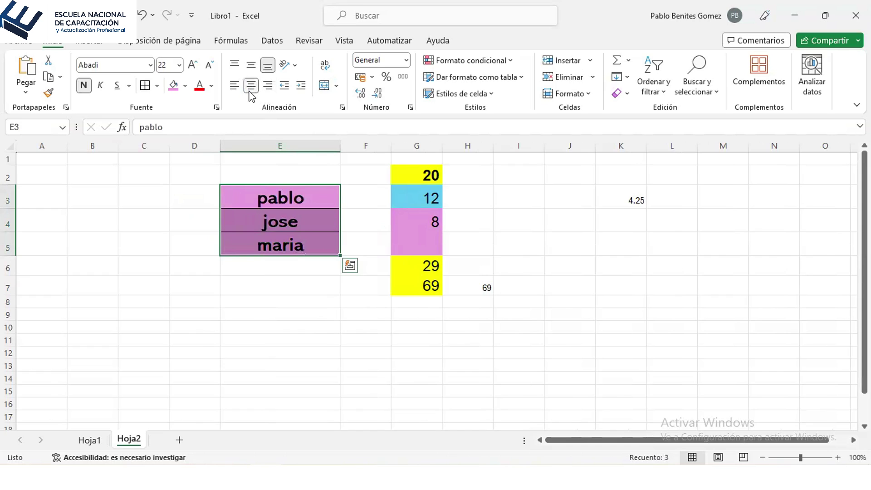
click(235, 85)
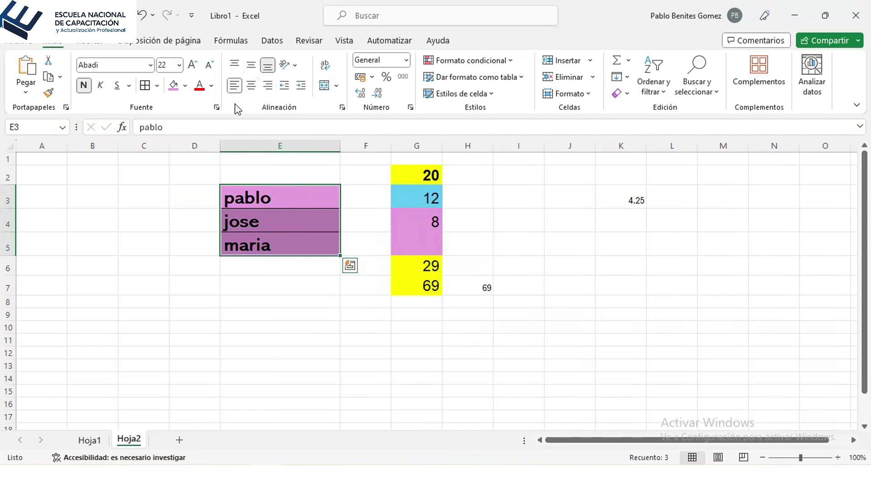
click(280, 201)
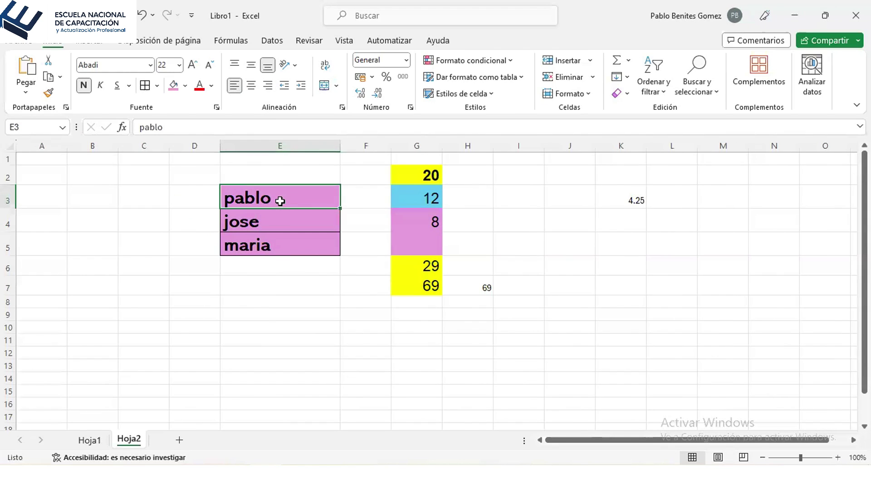
Add a surname on a new line after the first name inside cell E3.
double_click(280, 201)
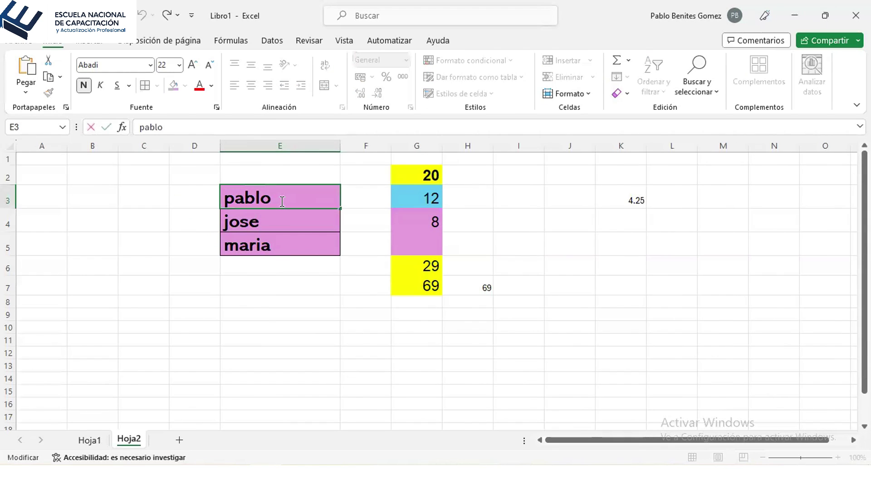
key(alt+Return)
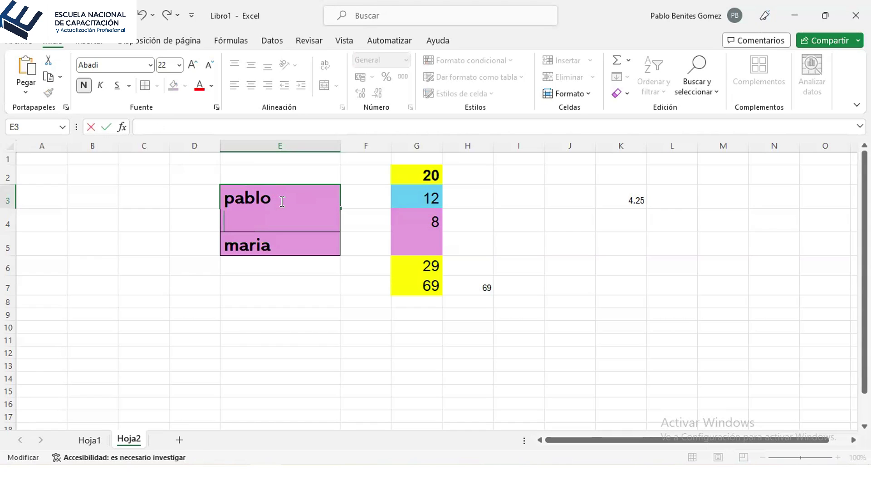
text(ben)
text(ites)
key(Return)
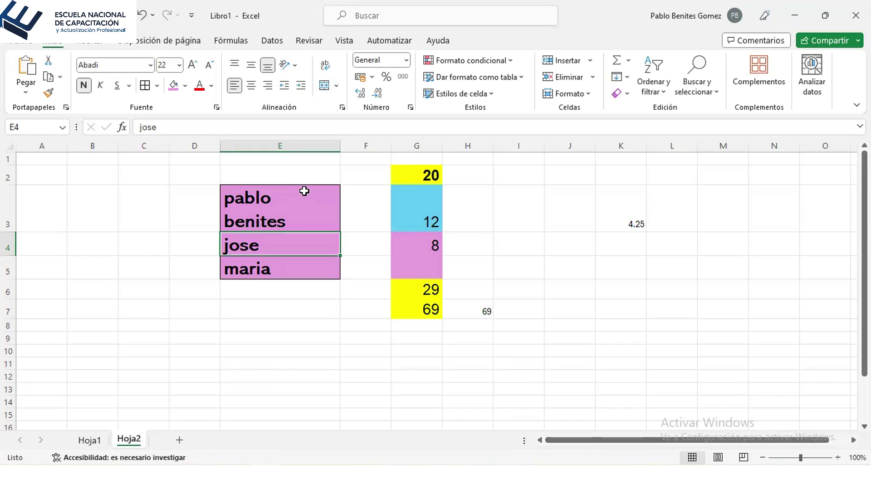
Type the first name into I3 and the second name into J3.
click(509, 196)
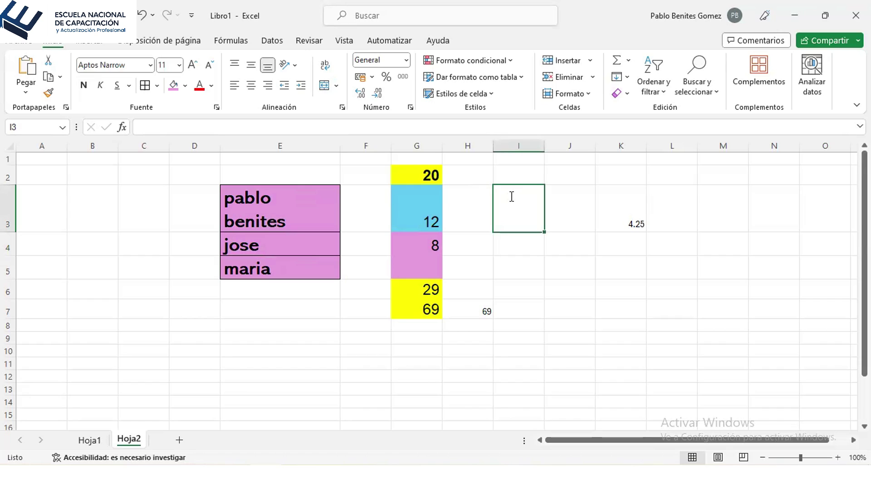
text(pablo)
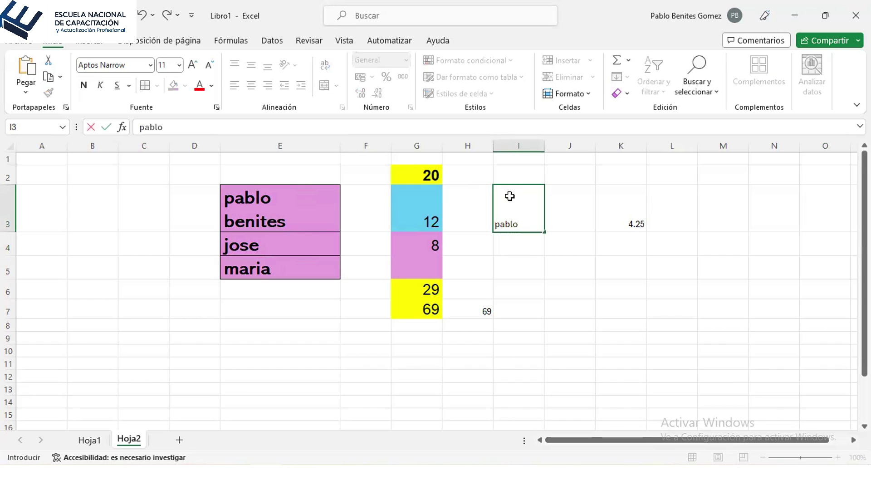
key(Tab)
text(jo)
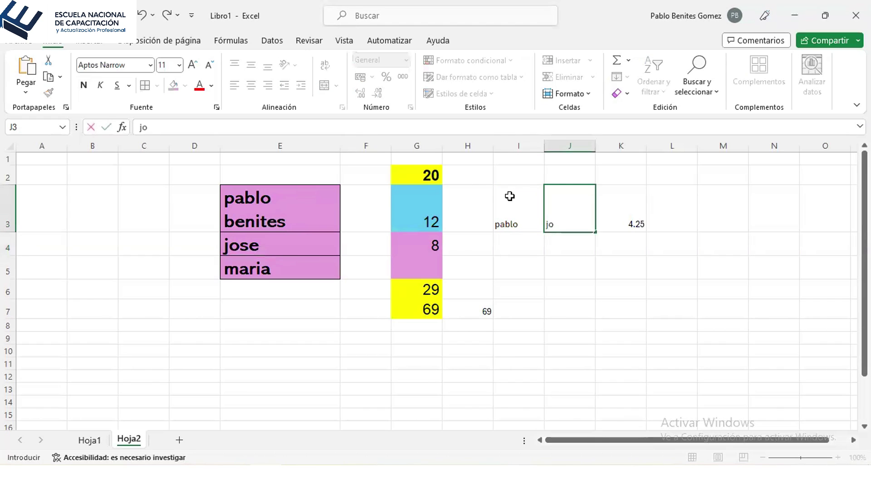
text(se)
key(Return)
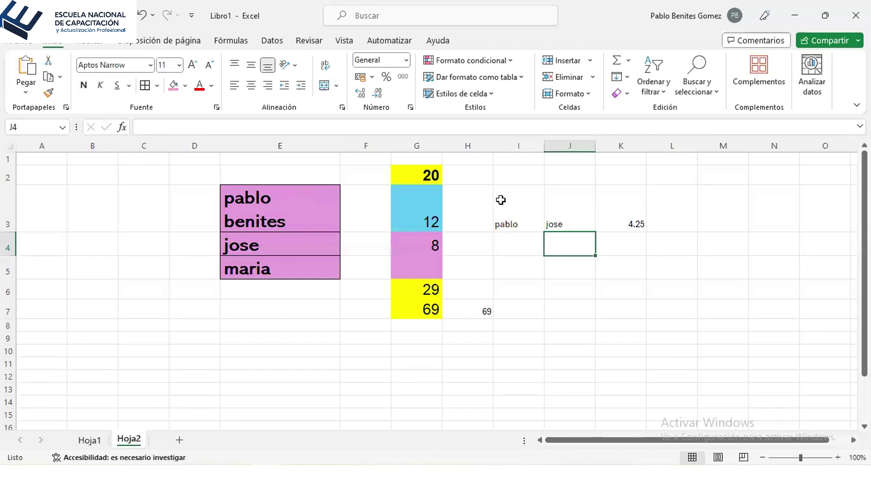
click(501, 199)
drag(558, 203, 561, 205)
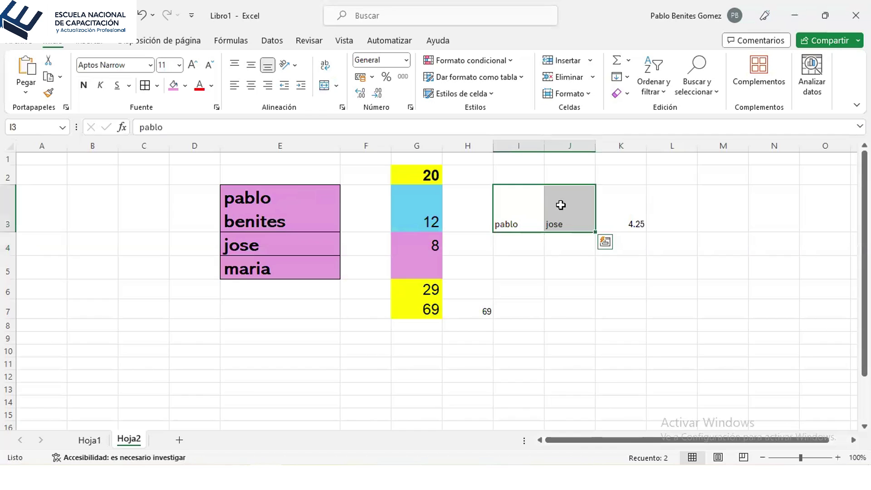
right_click(561, 204)
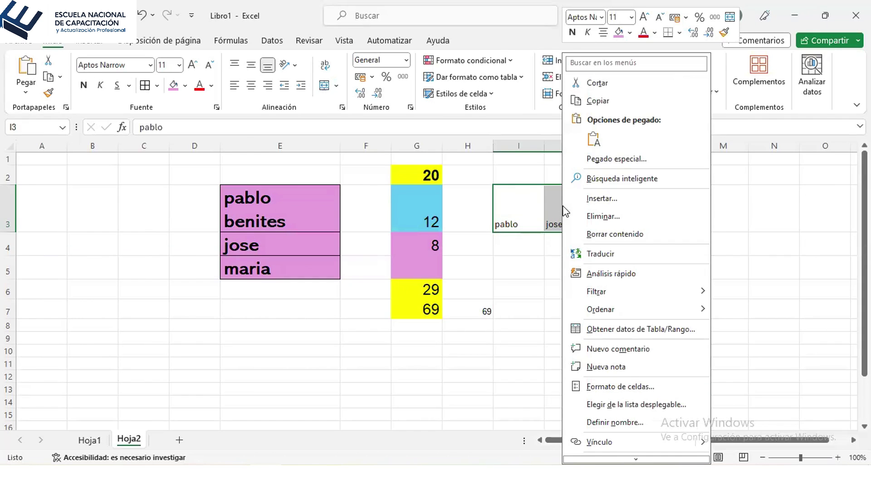
scroll(633, 250, down, 1)
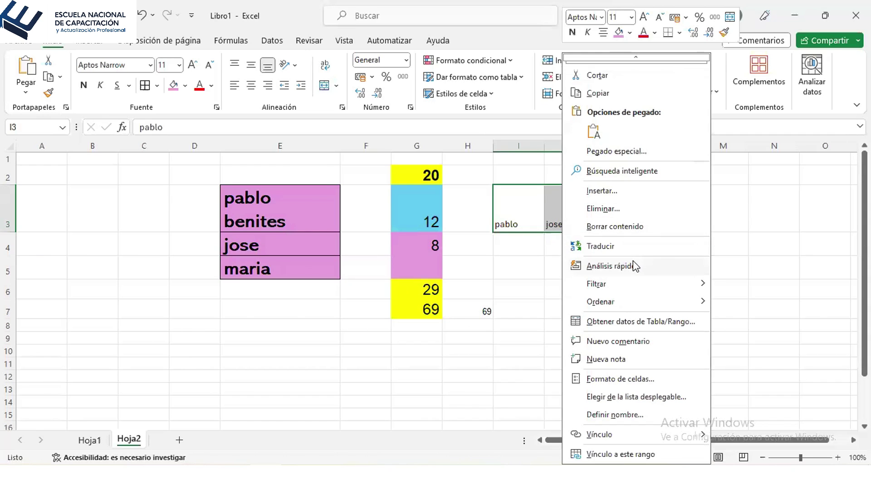
scroll(634, 262, up, 1)
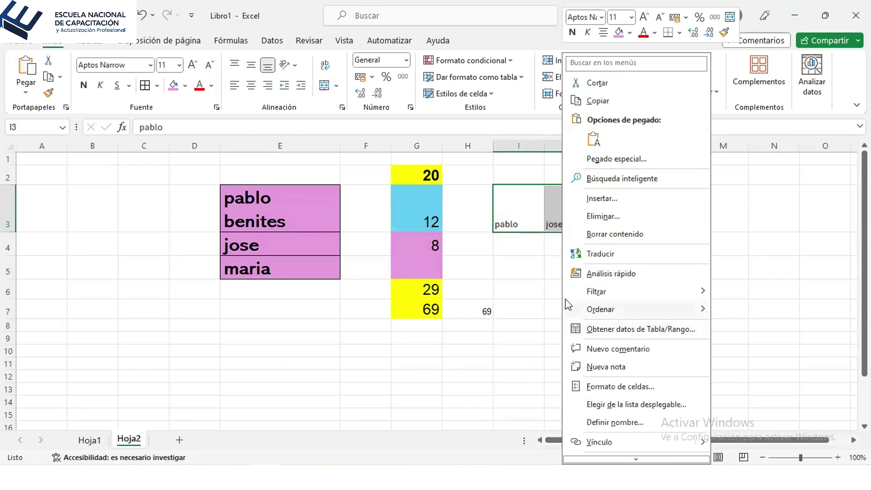
click(511, 215)
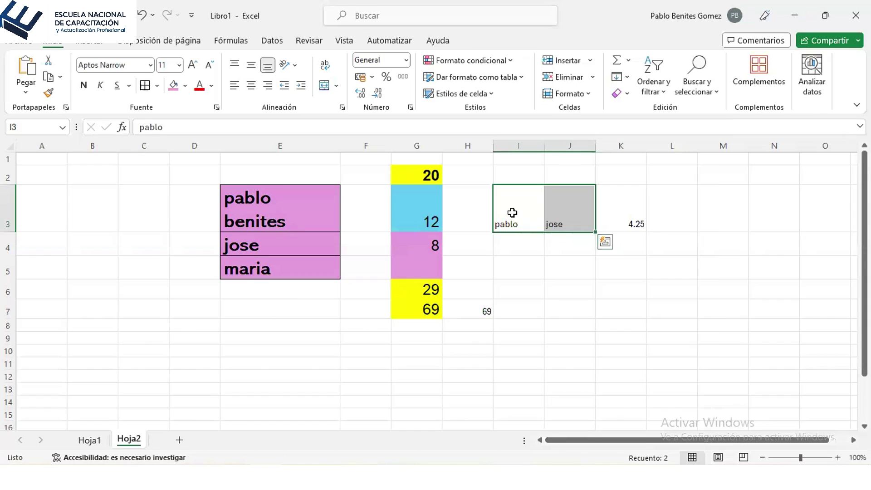
drag(565, 205, 515, 202)
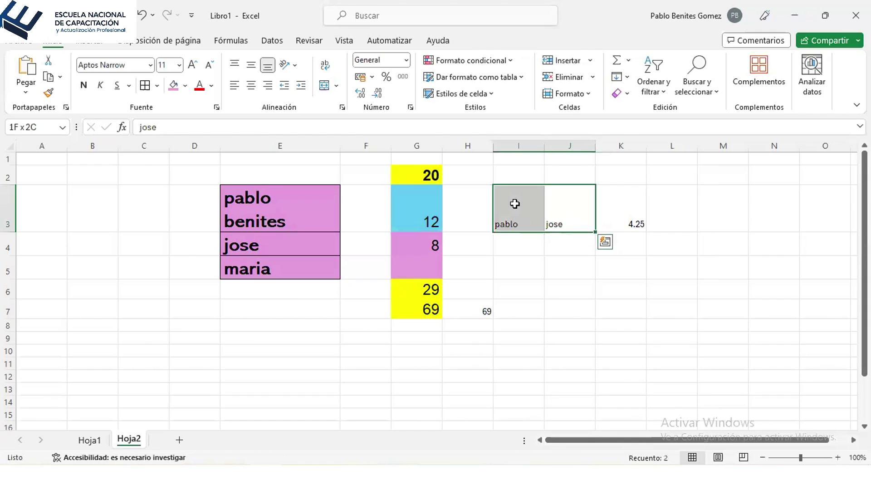
click(330, 89)
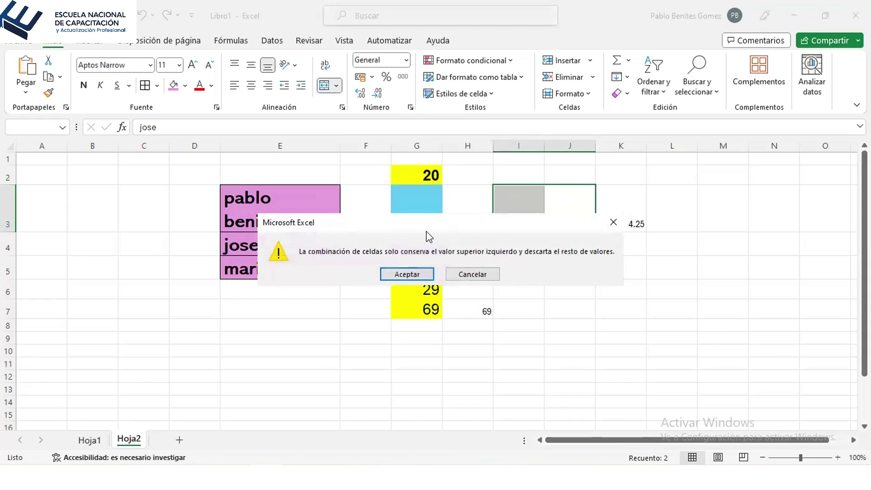
drag(440, 226, 597, 88)
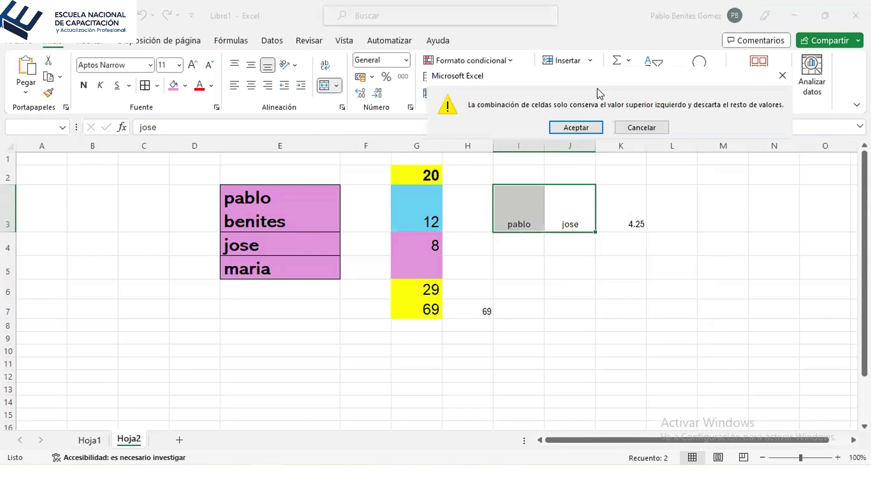
click(583, 123)
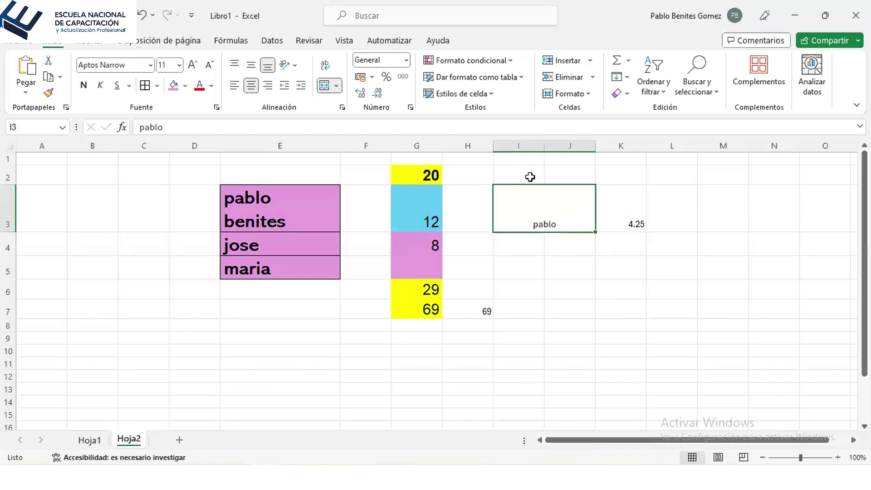
click(527, 175)
click(524, 138)
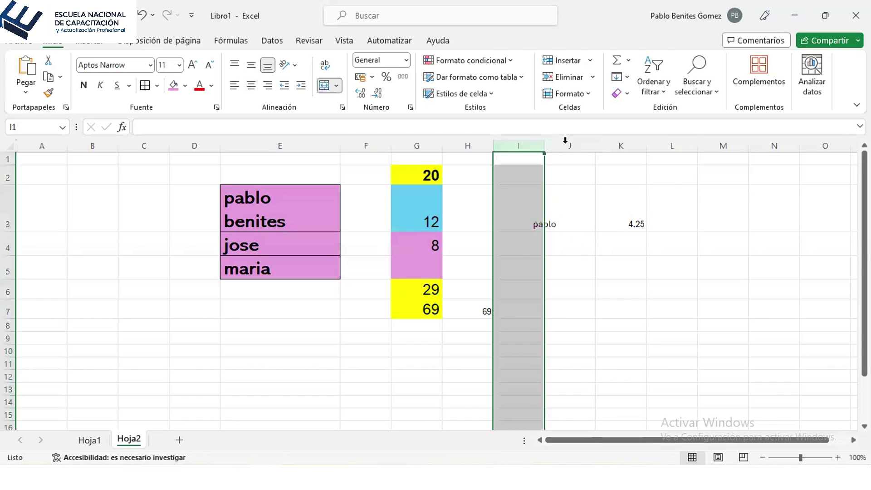
click(565, 143)
click(517, 214)
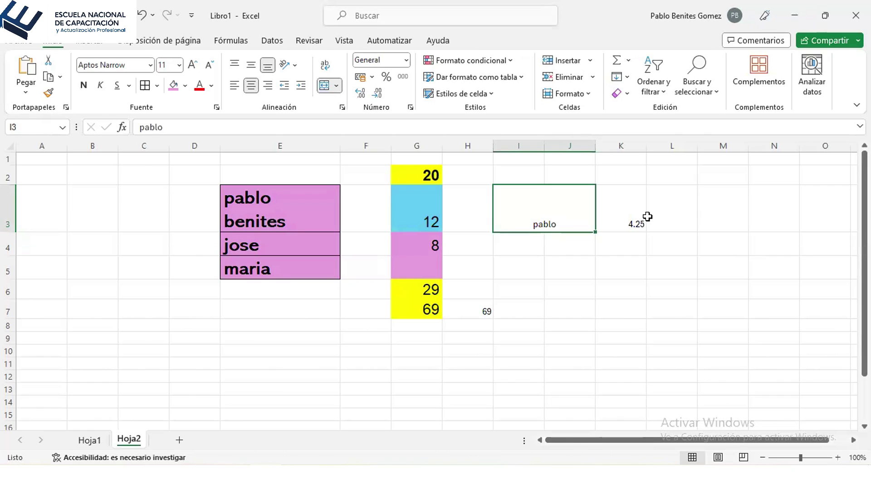
Show K3's average as 4.2500 with four decimals and fill it down to K6.
click(624, 215)
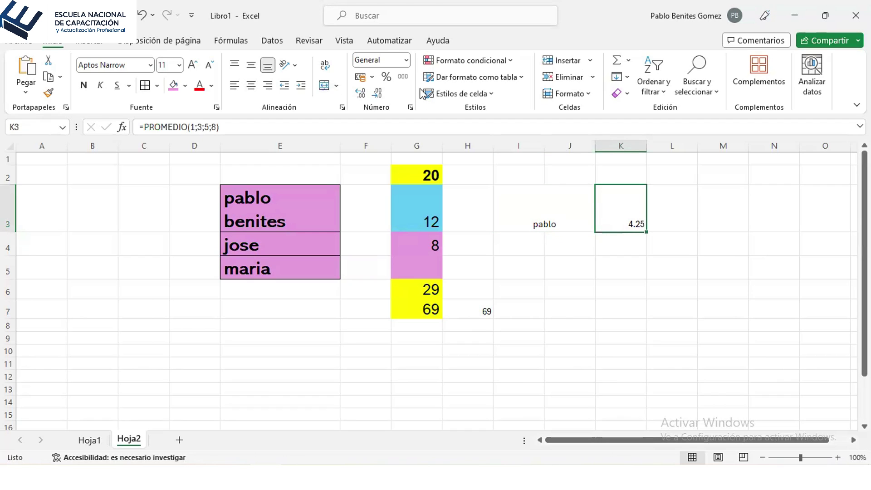
click(361, 94)
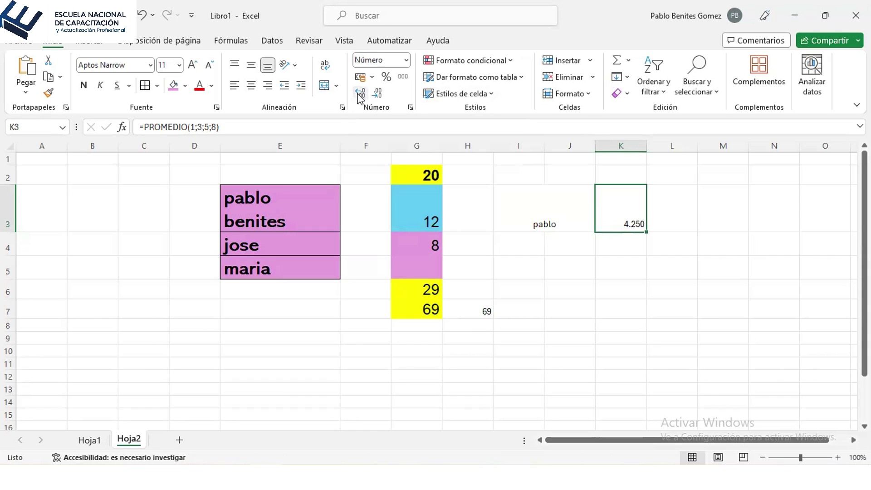
click(360, 95)
drag(647, 233, 648, 253)
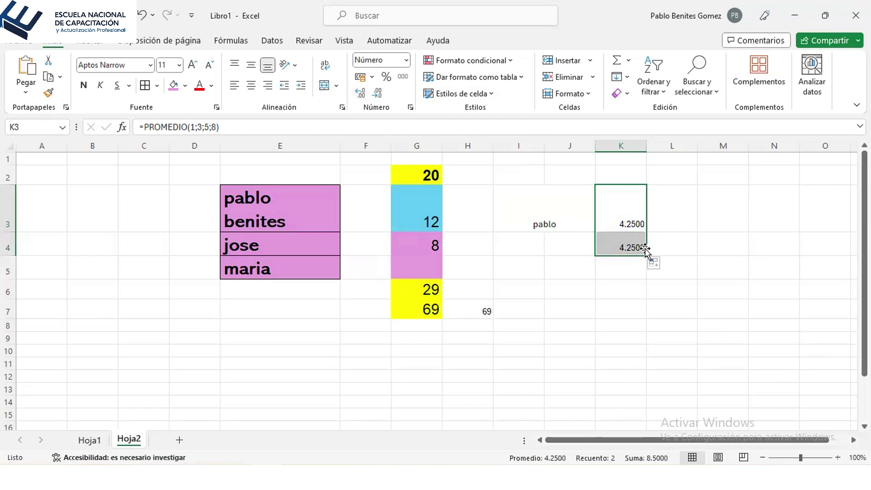
scroll(657, 224, down, 1)
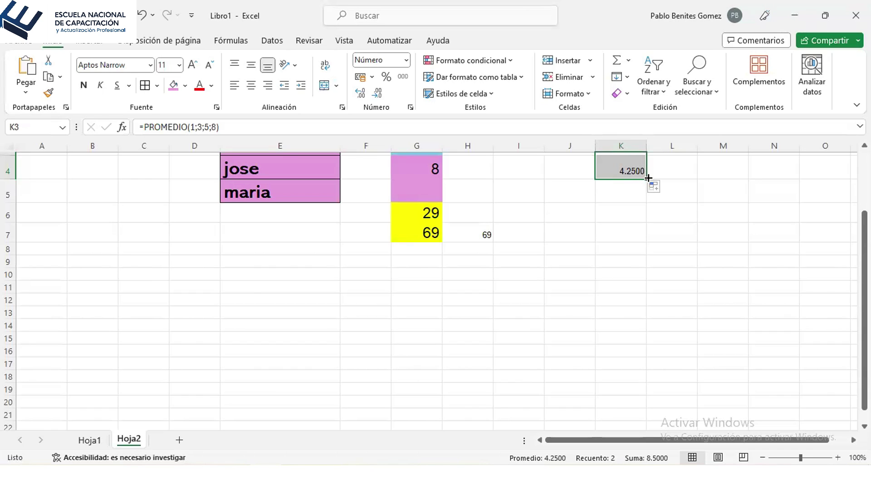
drag(648, 178, 635, 213)
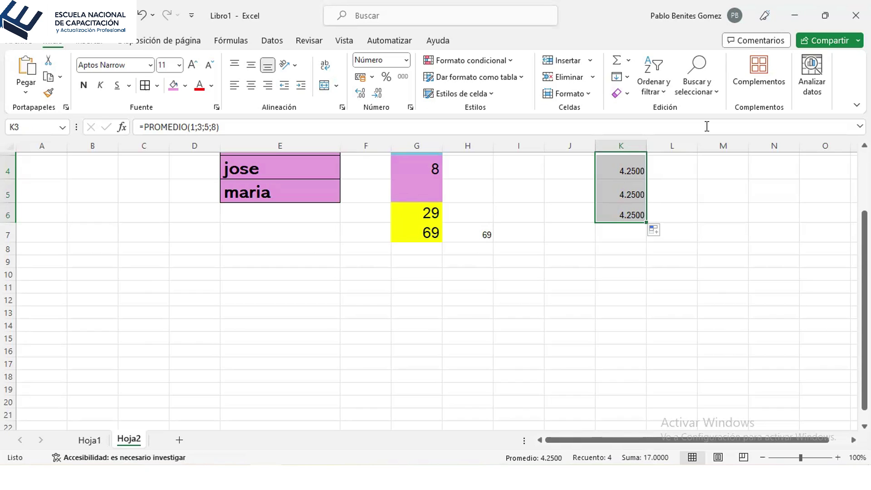
Search the sheet for the second name with Buscar, dismissing the not-found message.
click(699, 93)
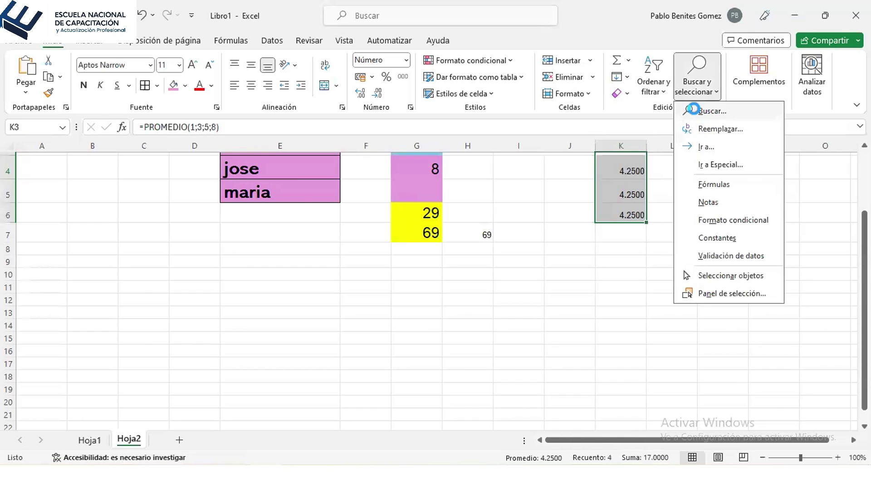
click(697, 112)
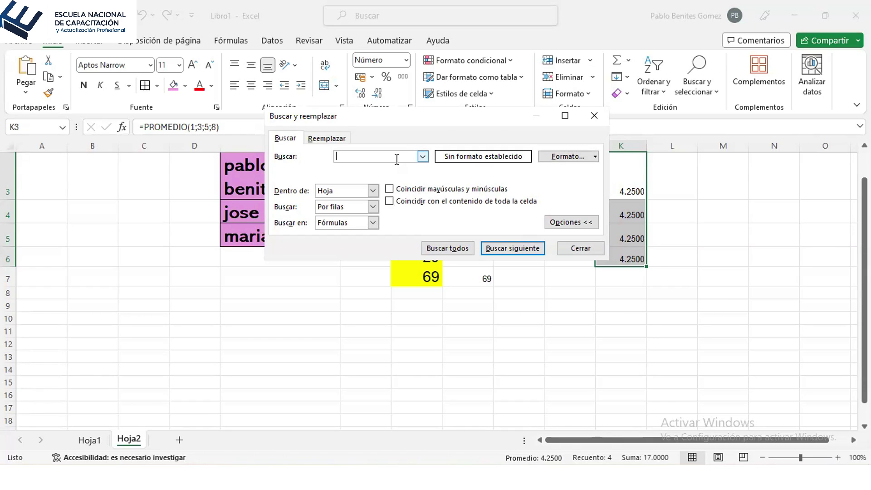
text(jo)
text(se)
key(Return)
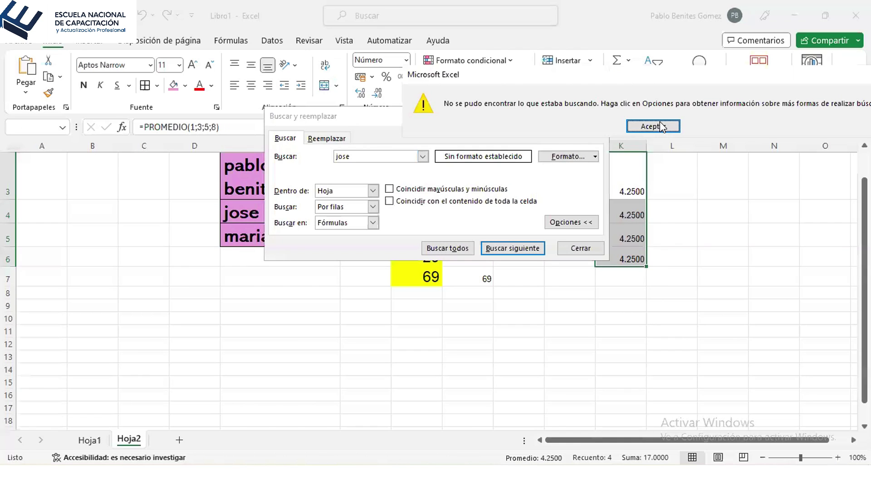
click(659, 122)
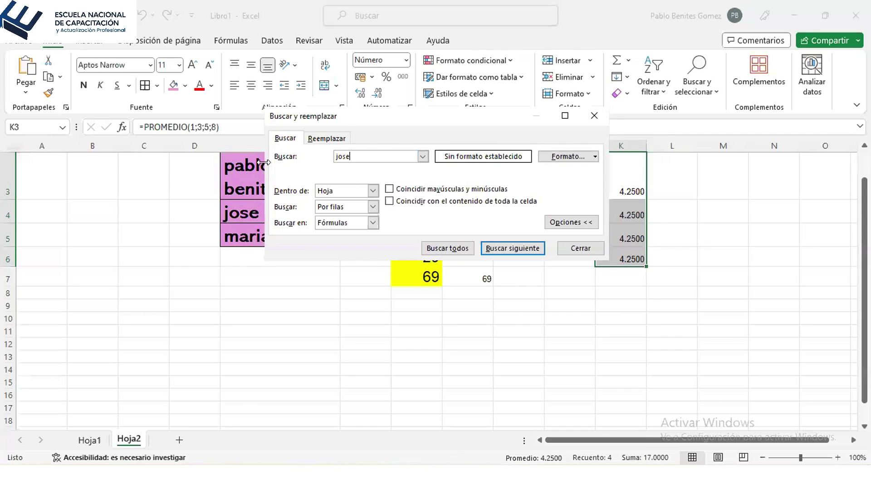
Find the name in cell E4 with Buscar siguiente, then close the search dialog.
click(250, 145)
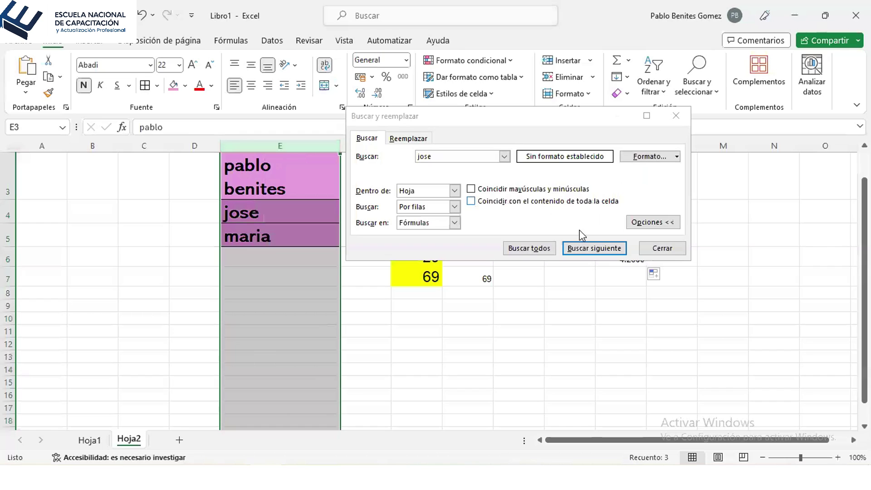
click(591, 249)
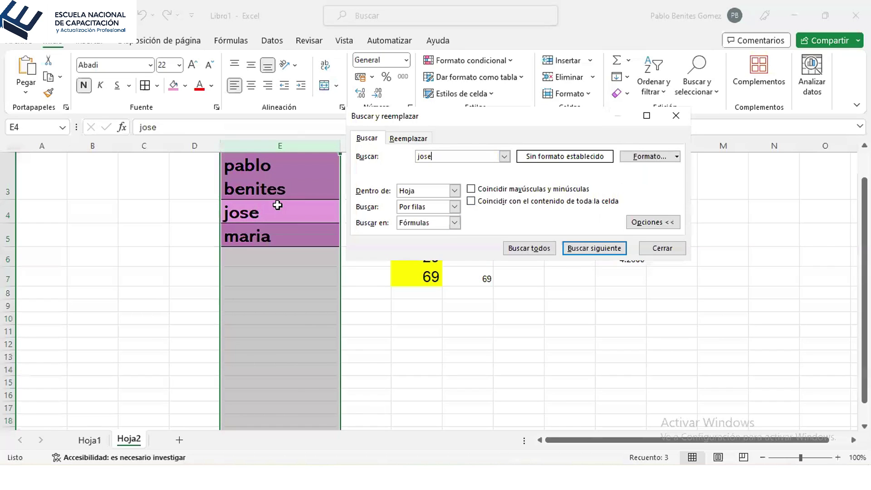
click(5, 145)
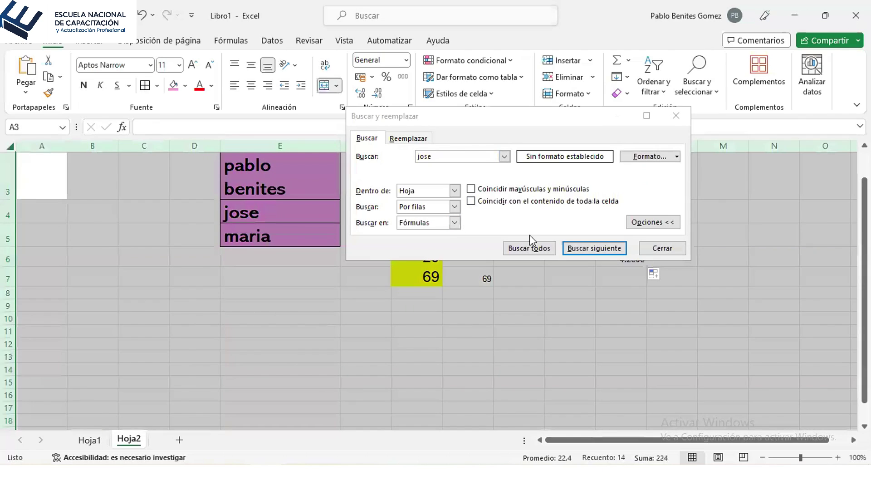
click(595, 248)
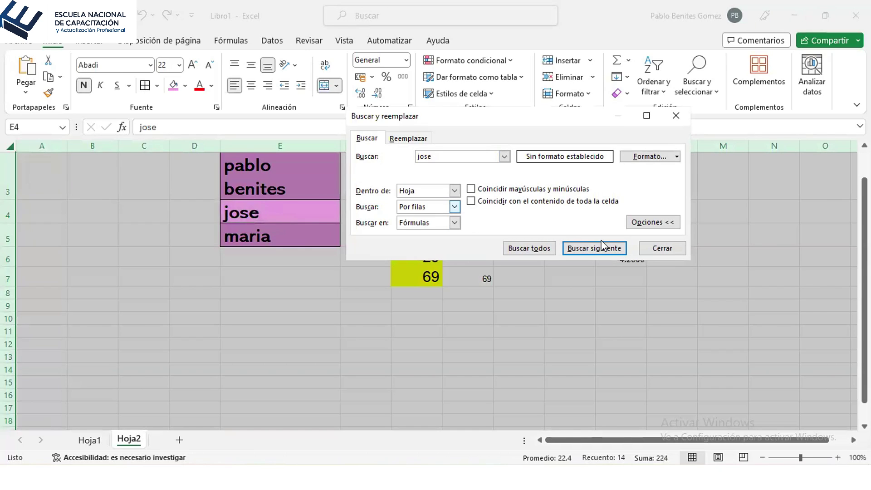
click(658, 250)
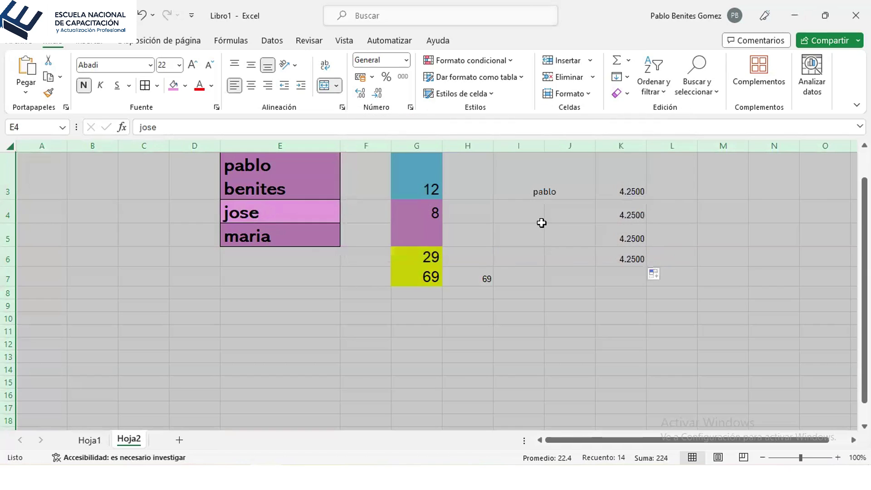
click(542, 223)
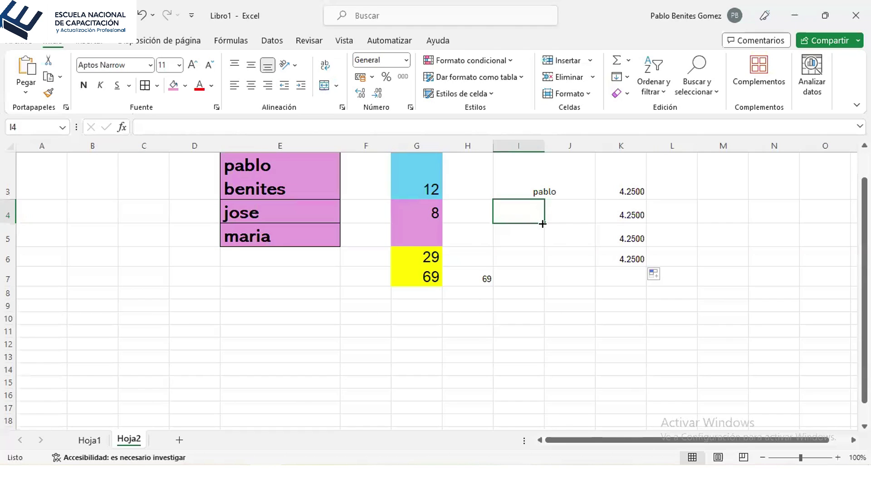
Try several zoom levels and settle the sheet view at 130%.
click(812, 458)
click(790, 458)
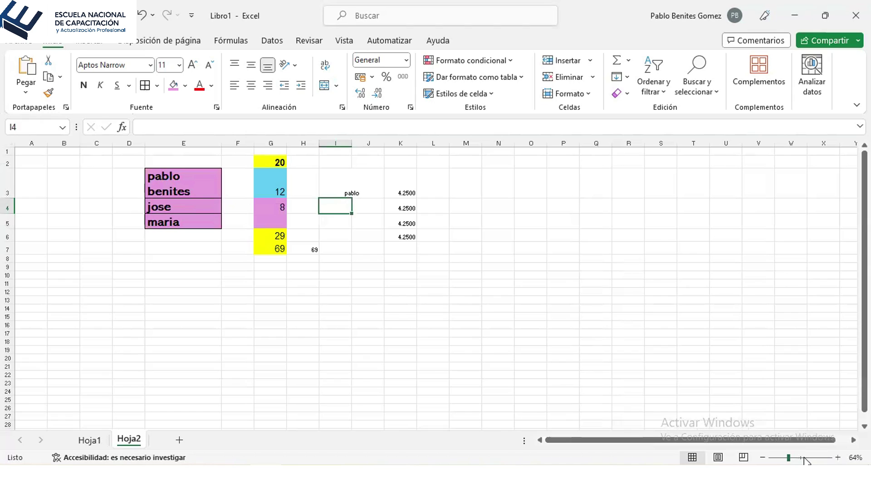
click(803, 457)
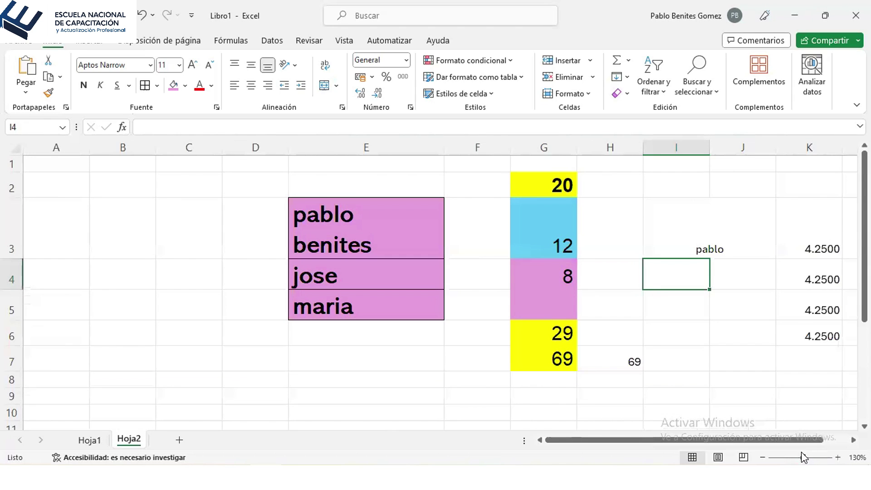
drag(756, 441, 807, 444)
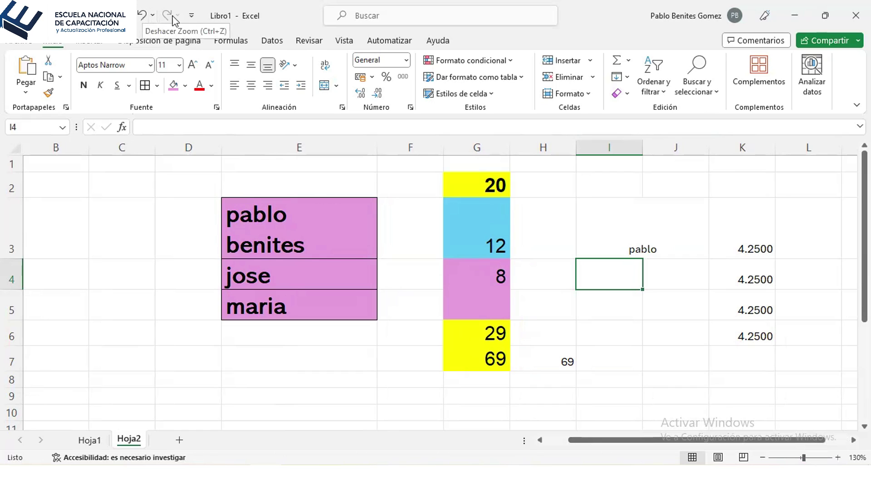
click(143, 20)
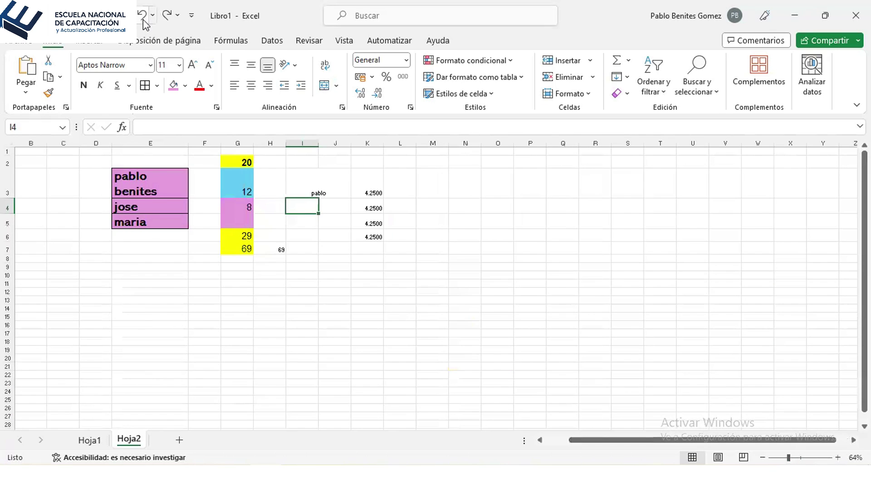
click(166, 18)
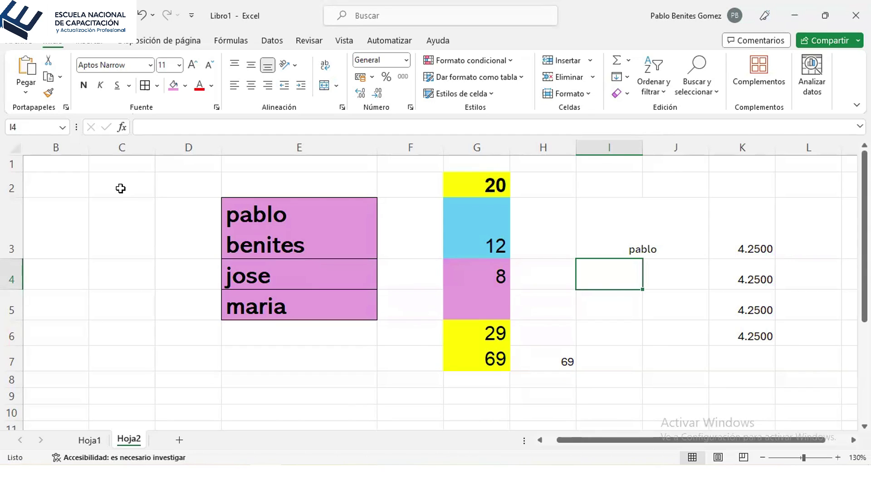
click(120, 189)
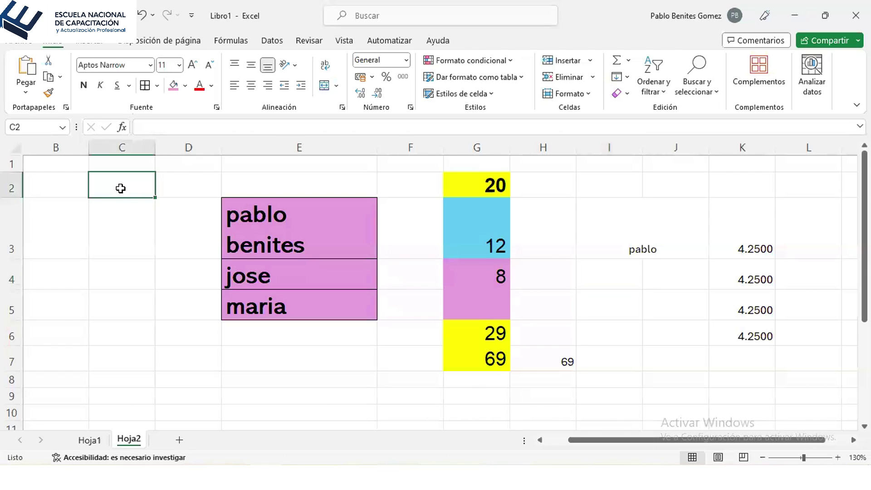
double_click(121, 189)
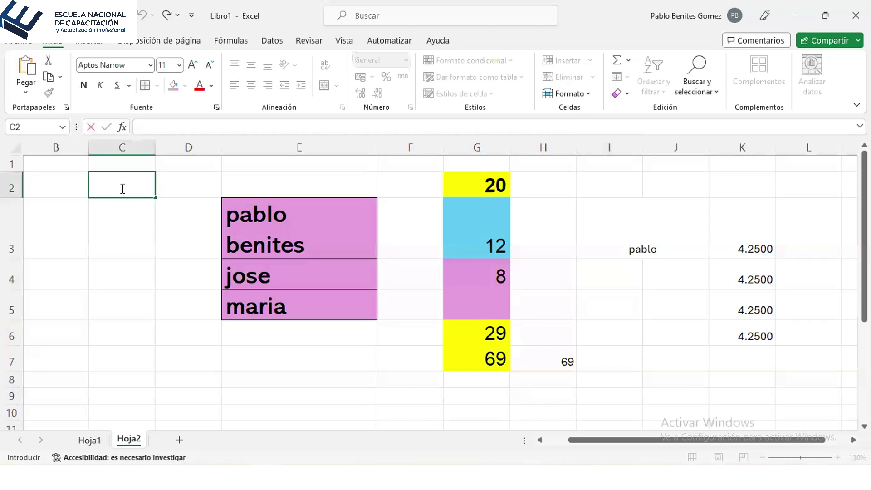
click(179, 190)
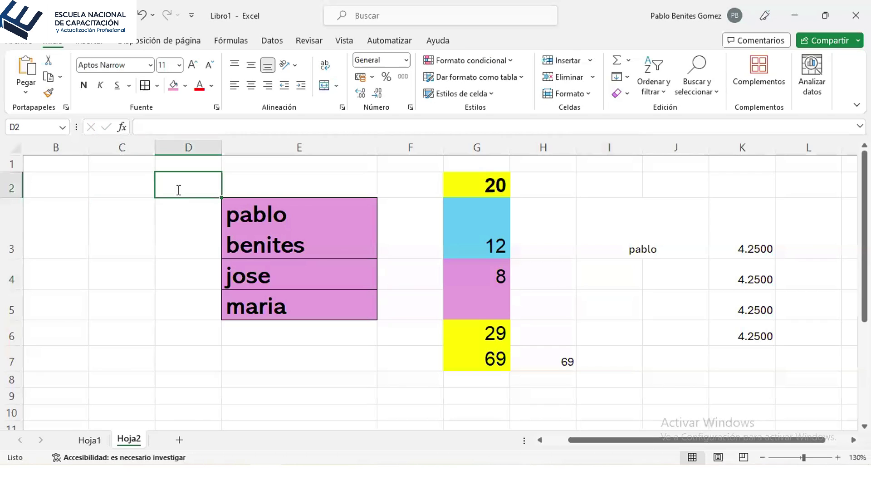
double_click(245, 181)
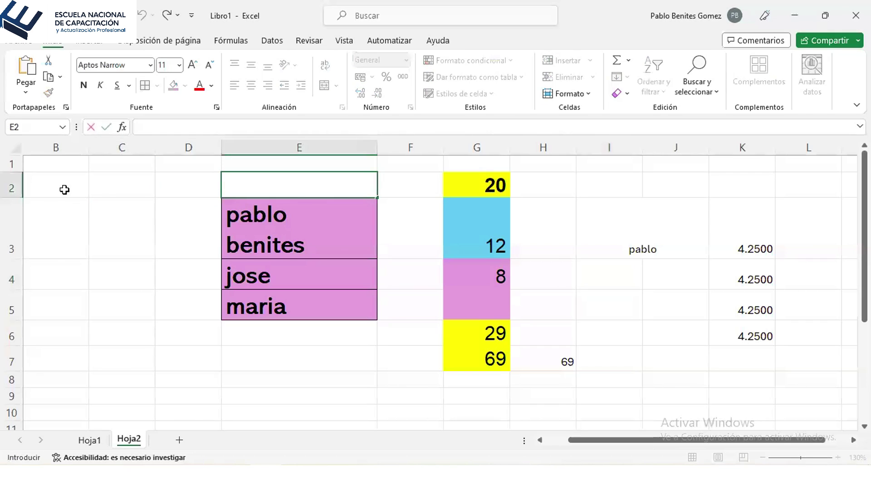
click(64, 190)
double_click(414, 189)
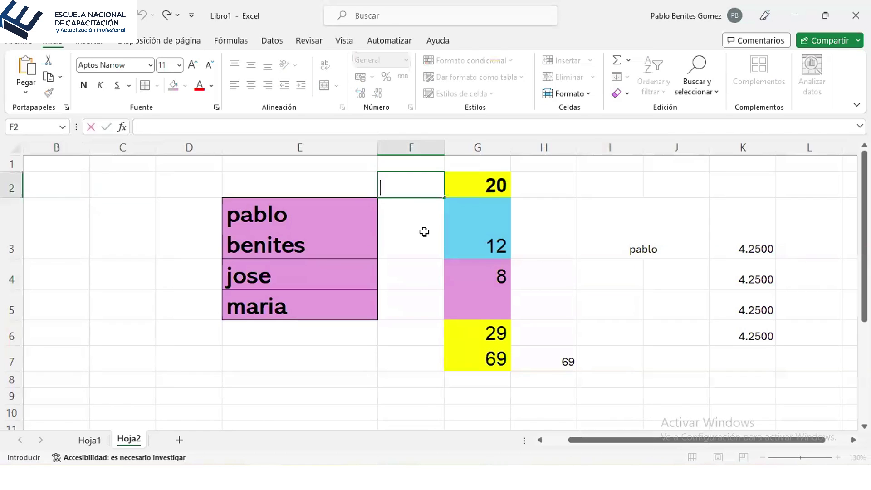